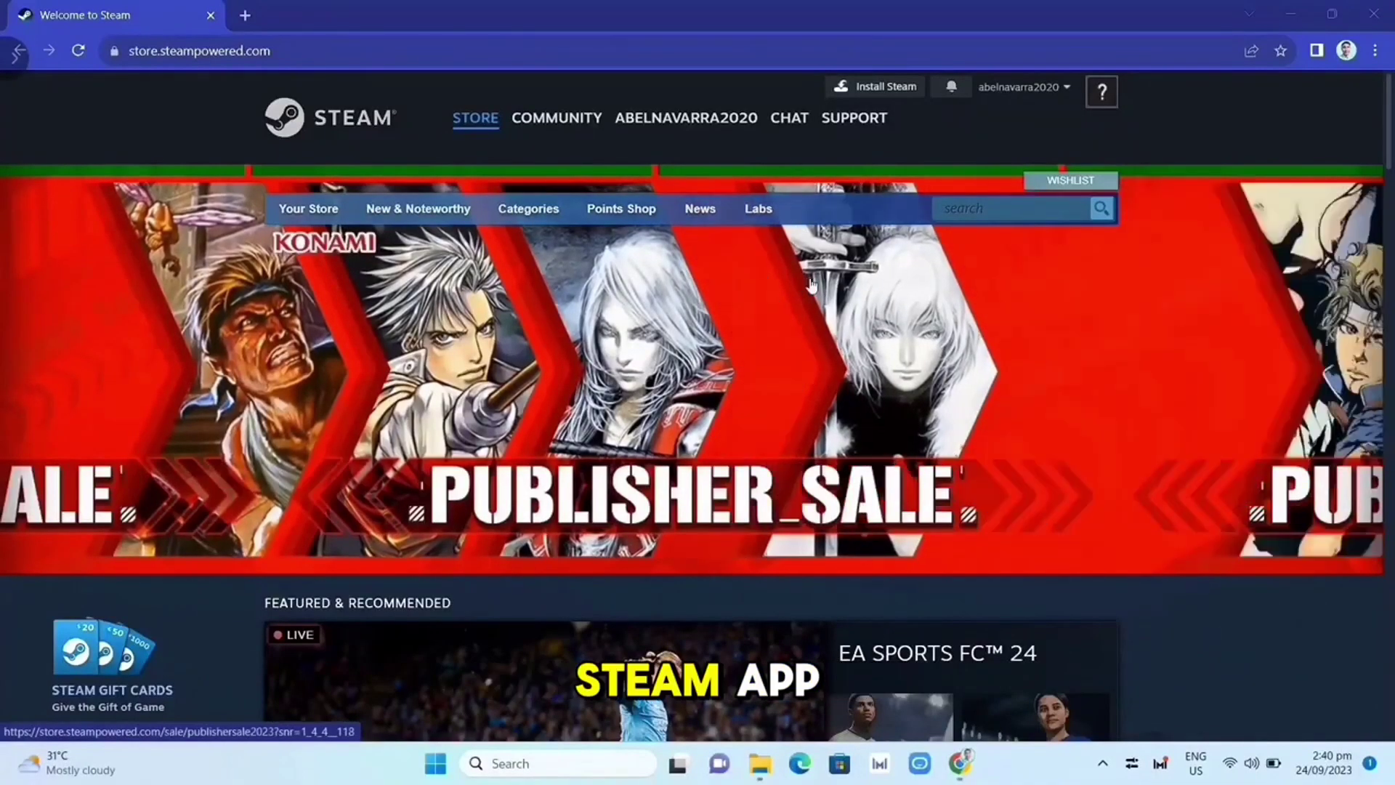
Step: Download the SteamSetup.exe installer from the Steam website's Install Steam page
left_click(301, 51)
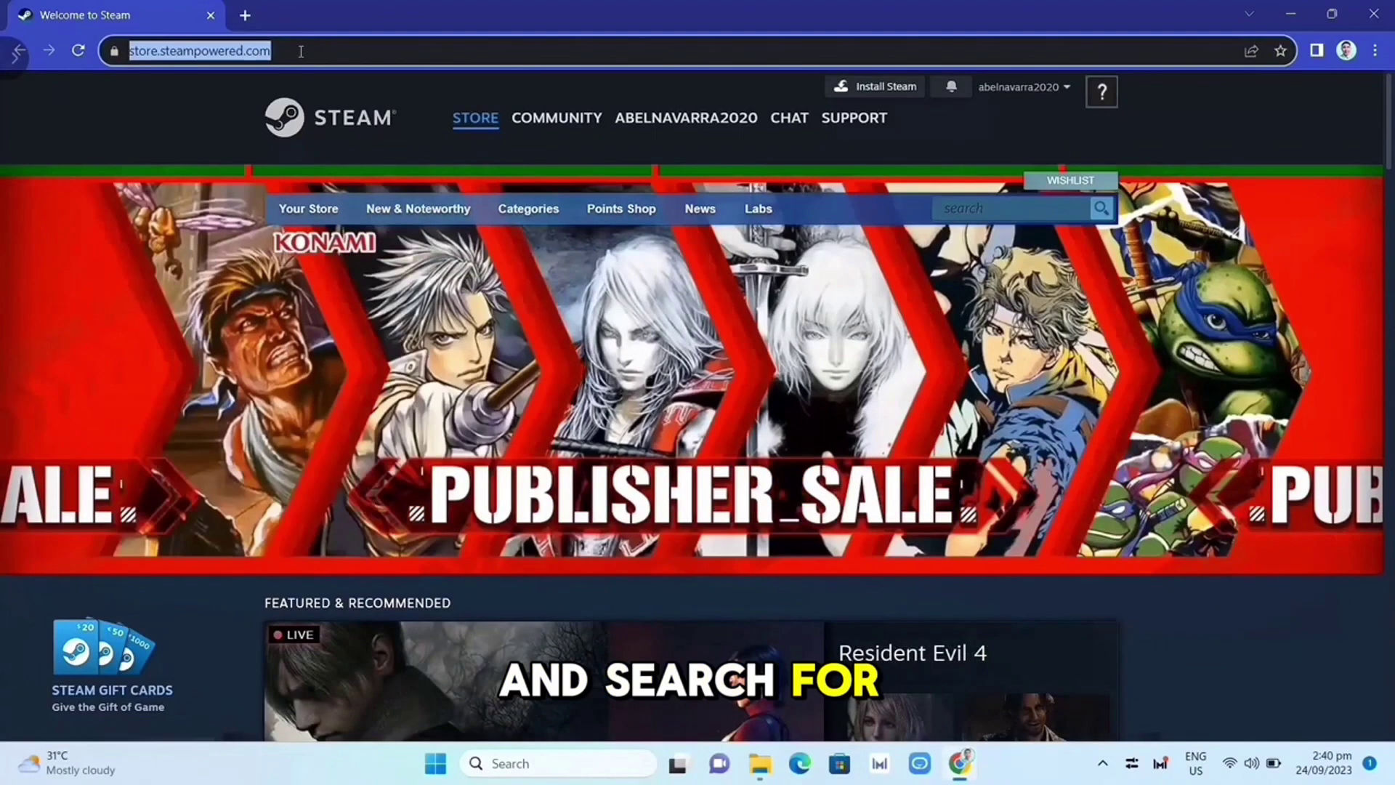
left_click(301, 51)
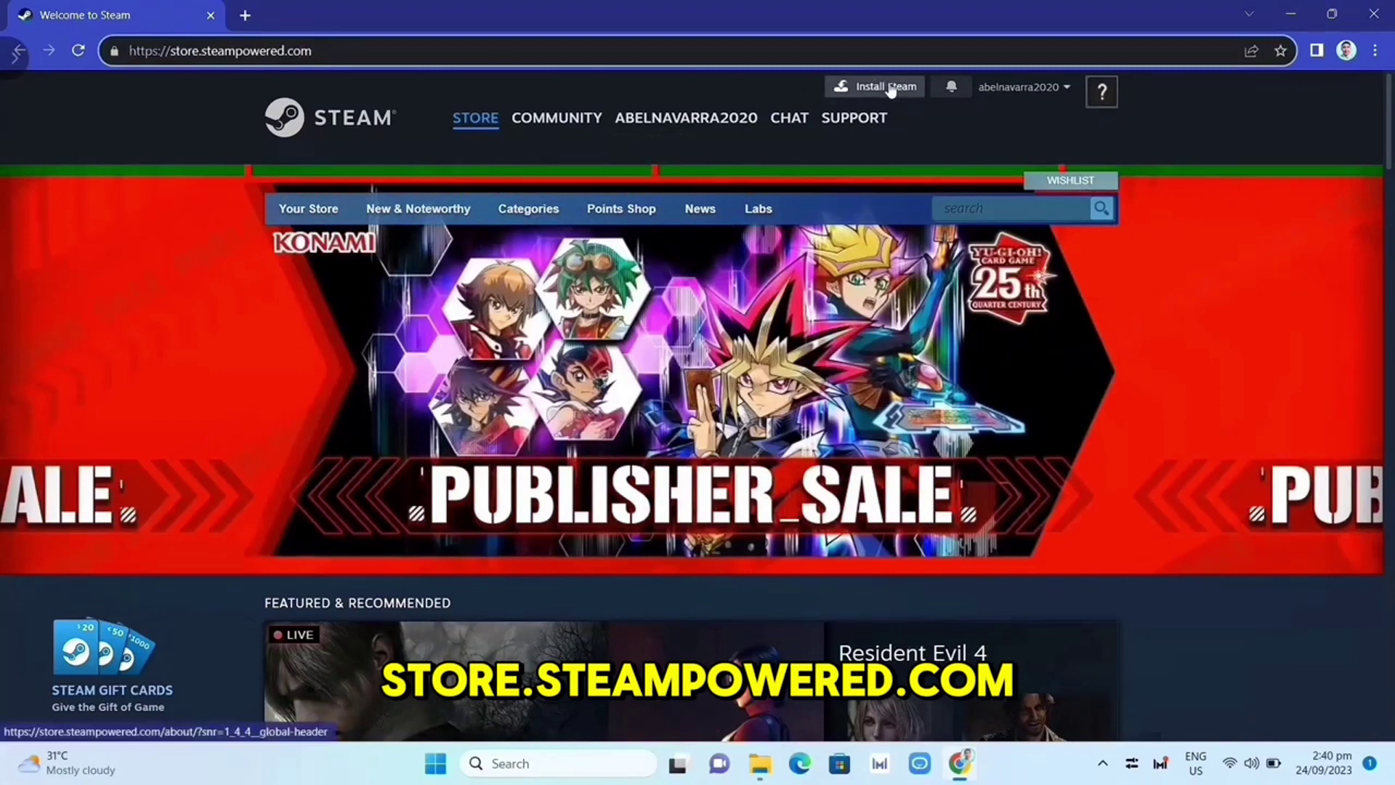
left_click(891, 88)
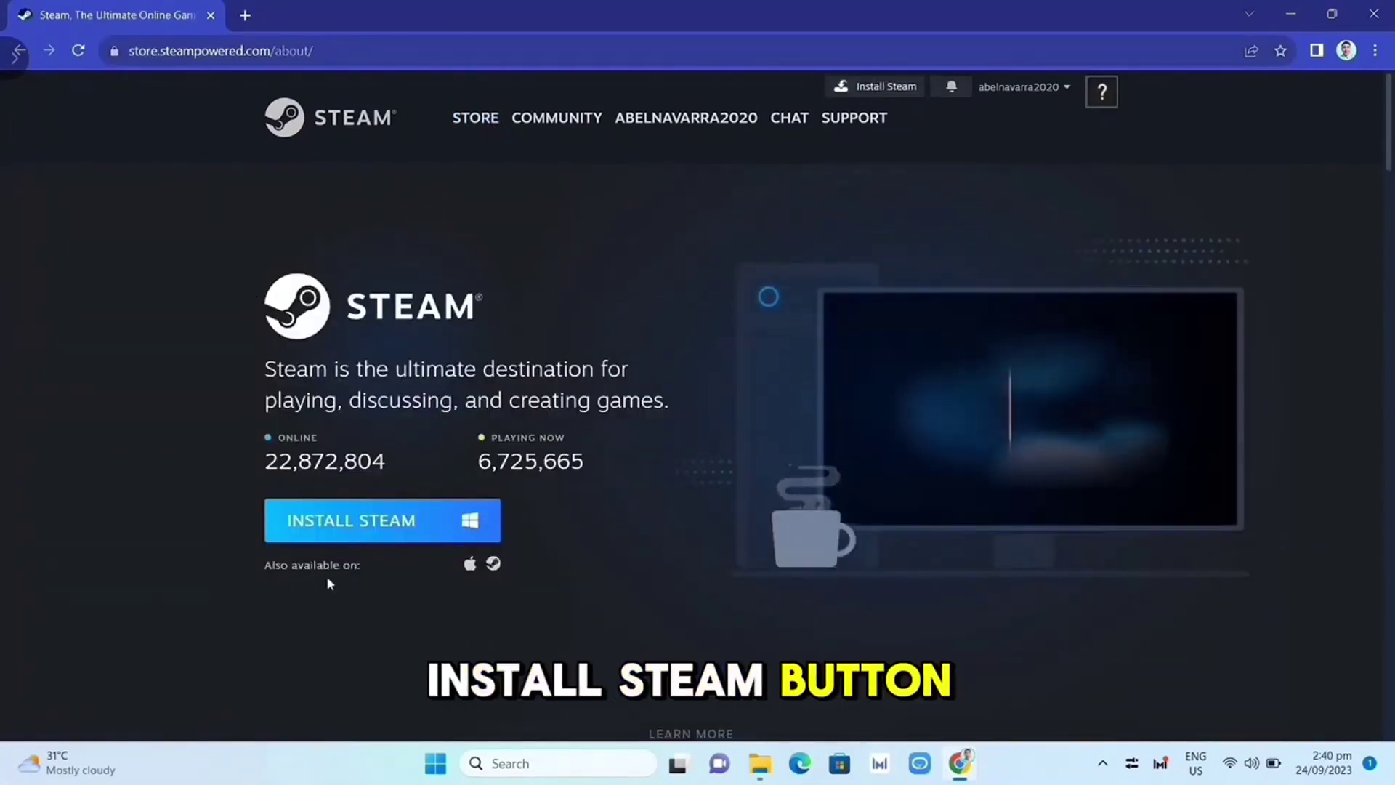
left_click(393, 531)
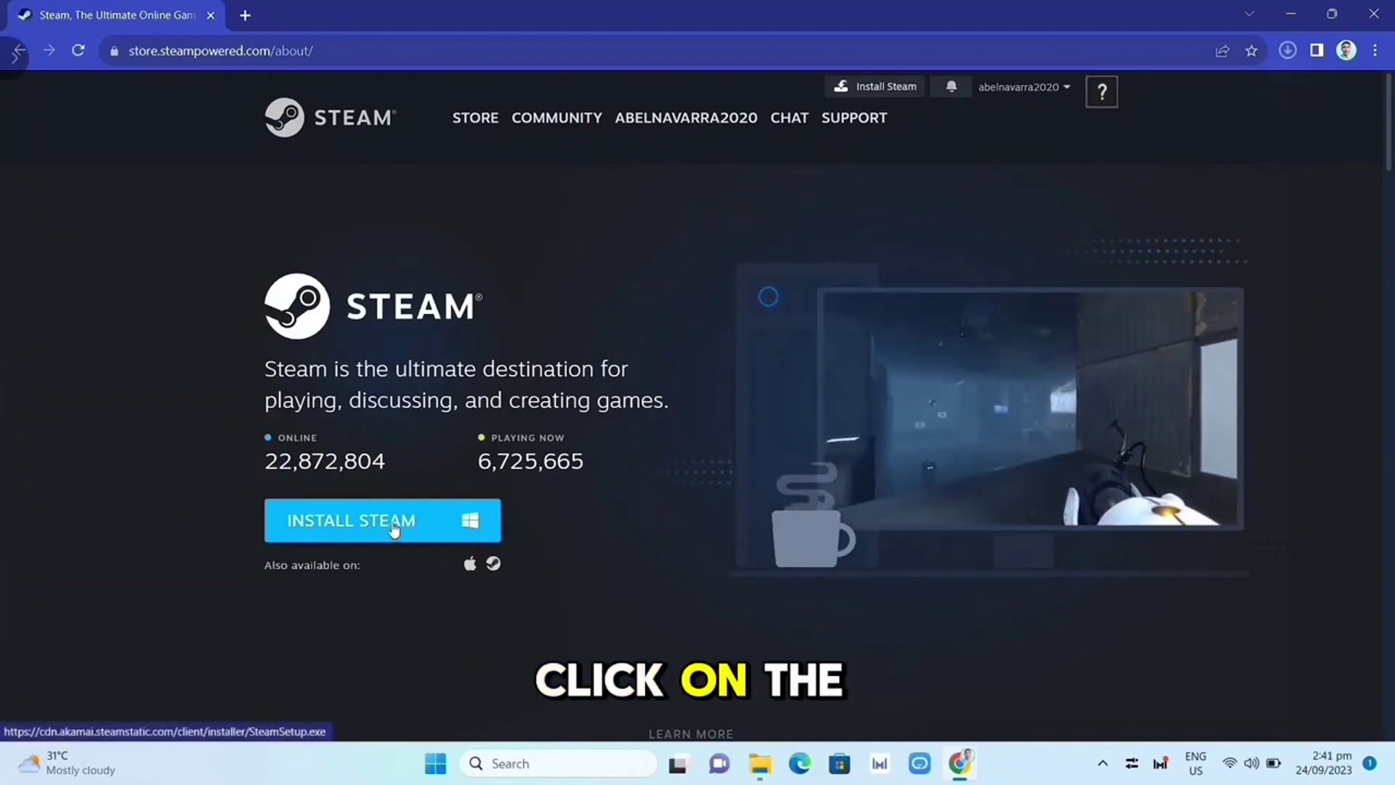
Step: Run SteamSetup and install Steam in English to the default C:\Program Files (x86)\Steam folder
mouse_move(1255, 98)
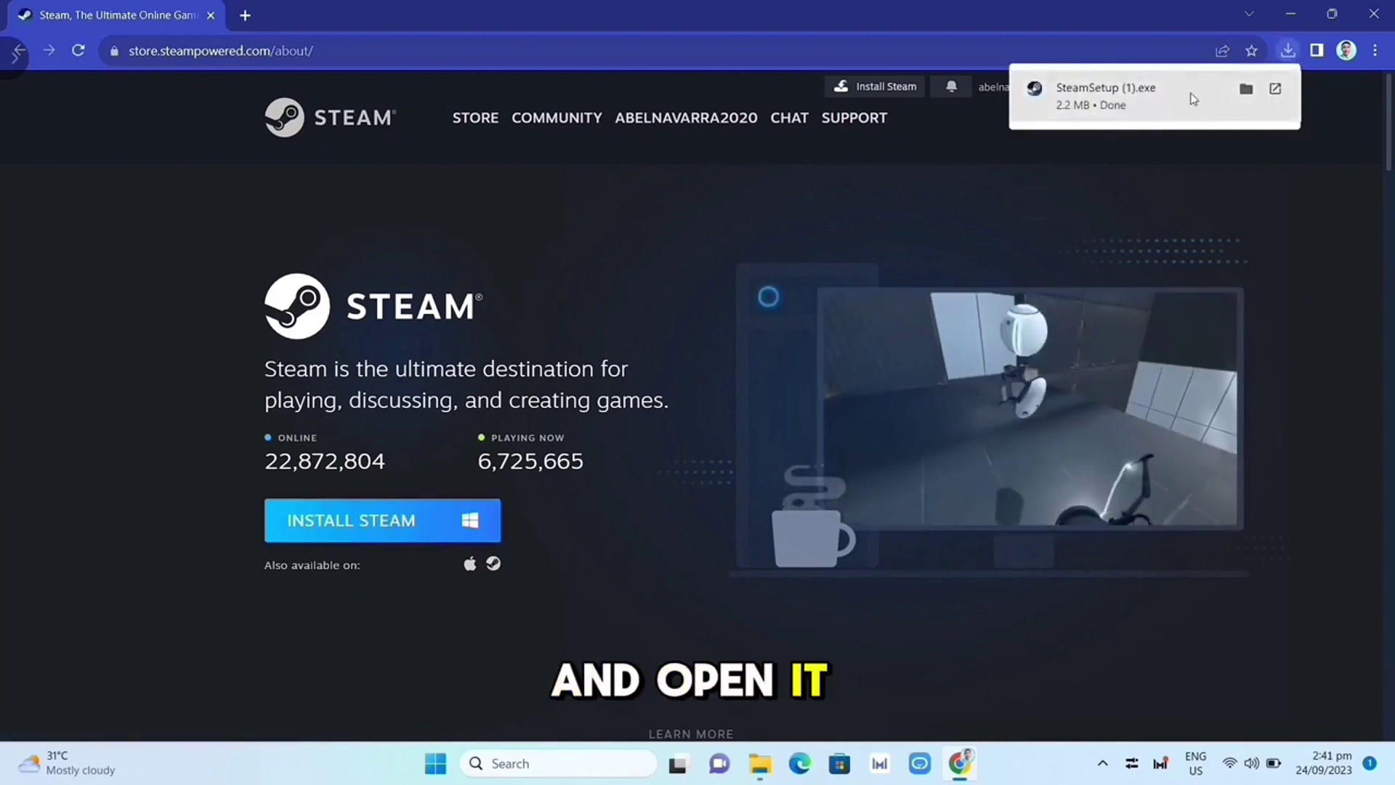
left_click(1276, 88)
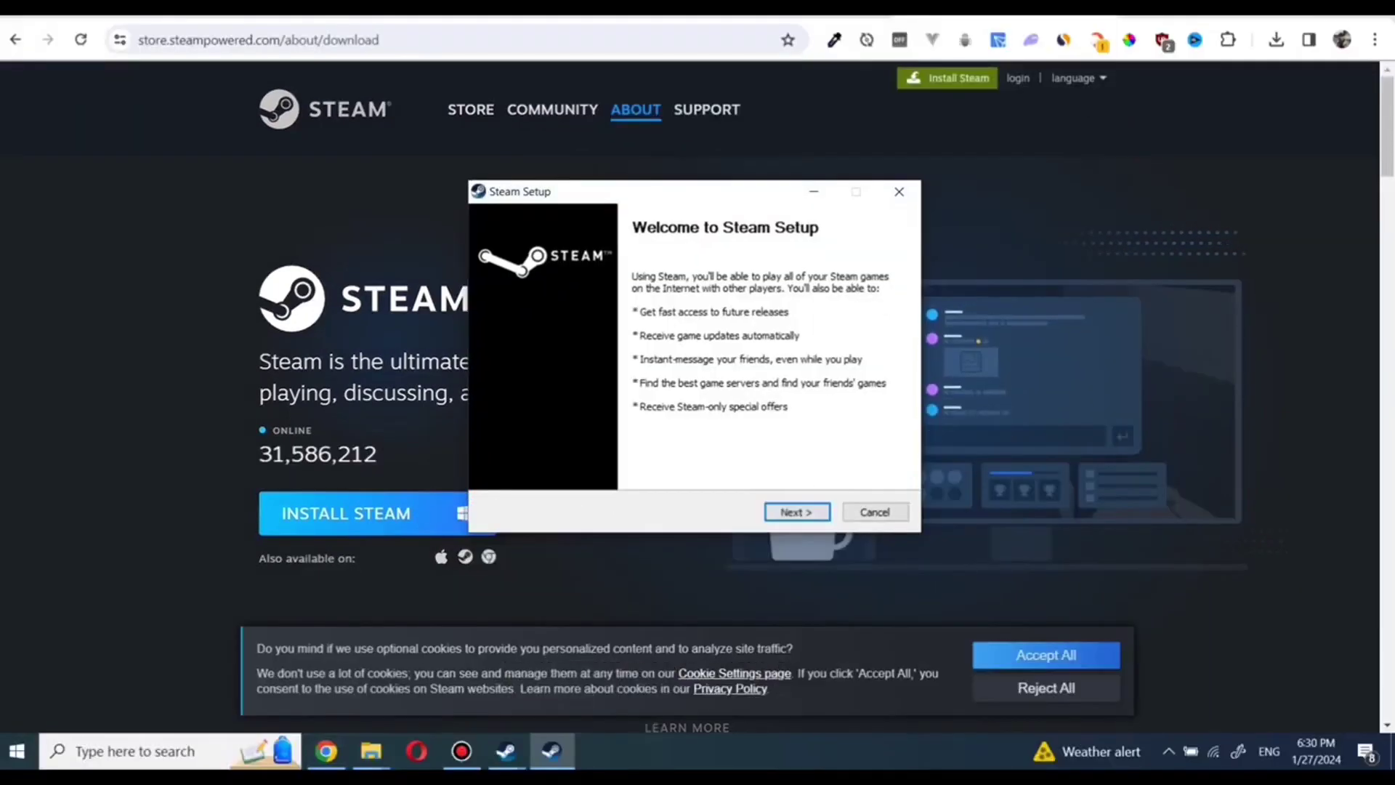
key("Return")
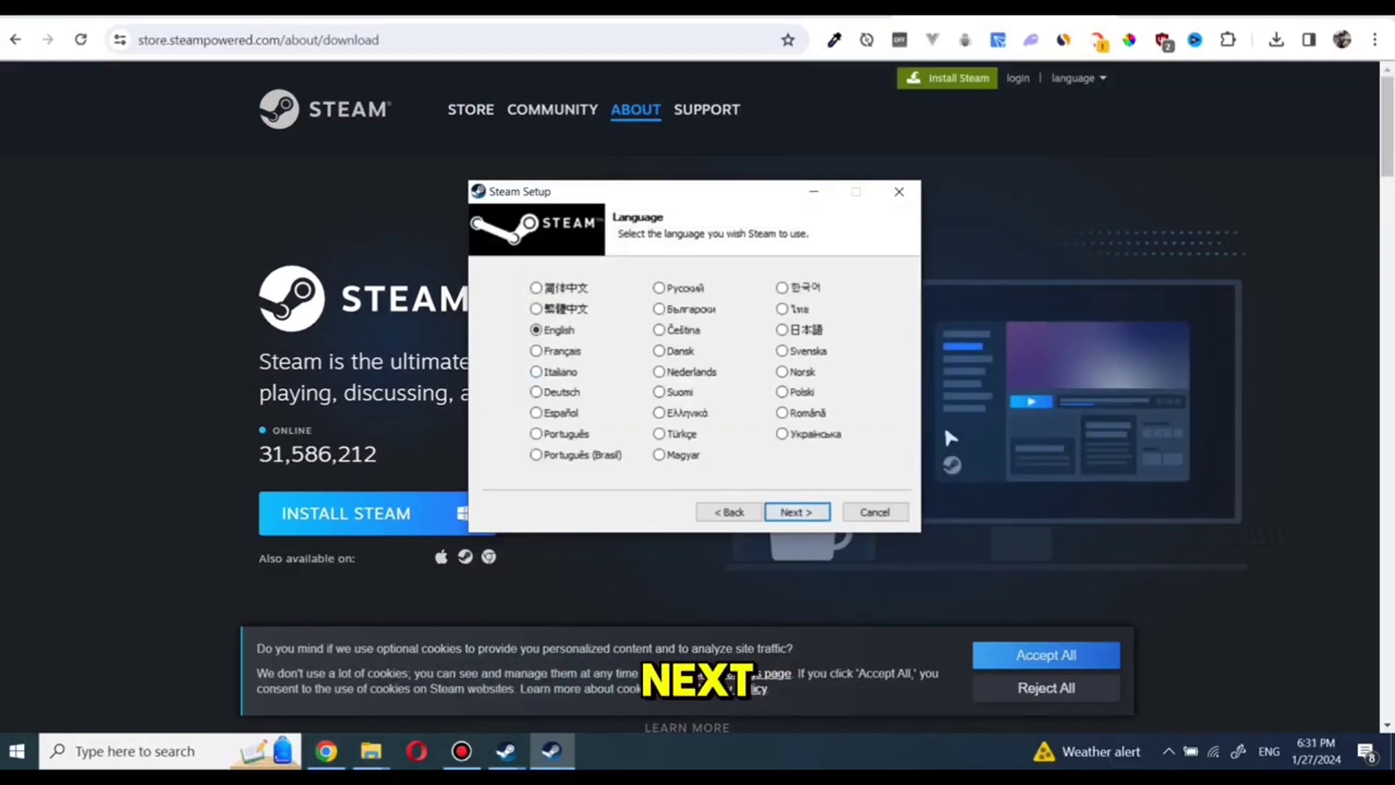
key("Return")
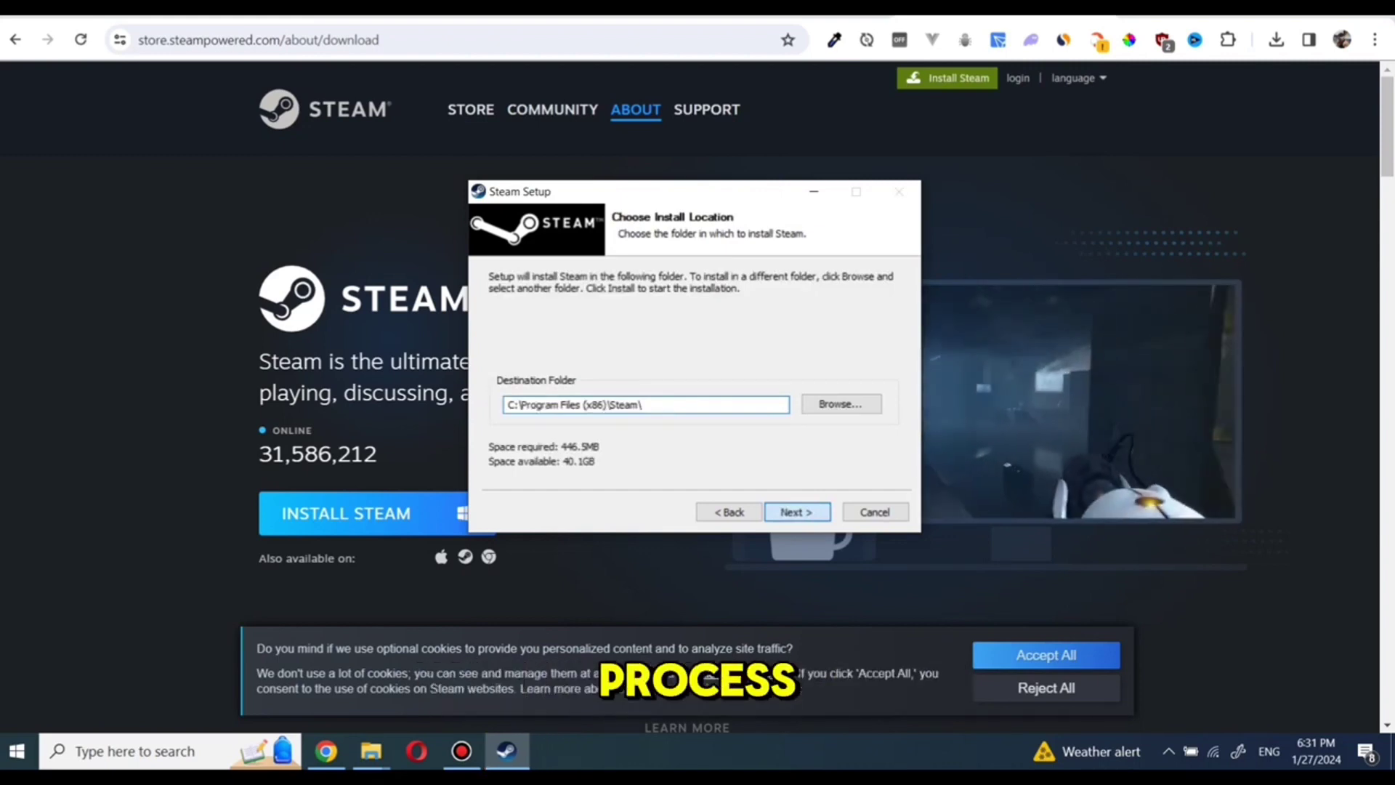
key("Return")
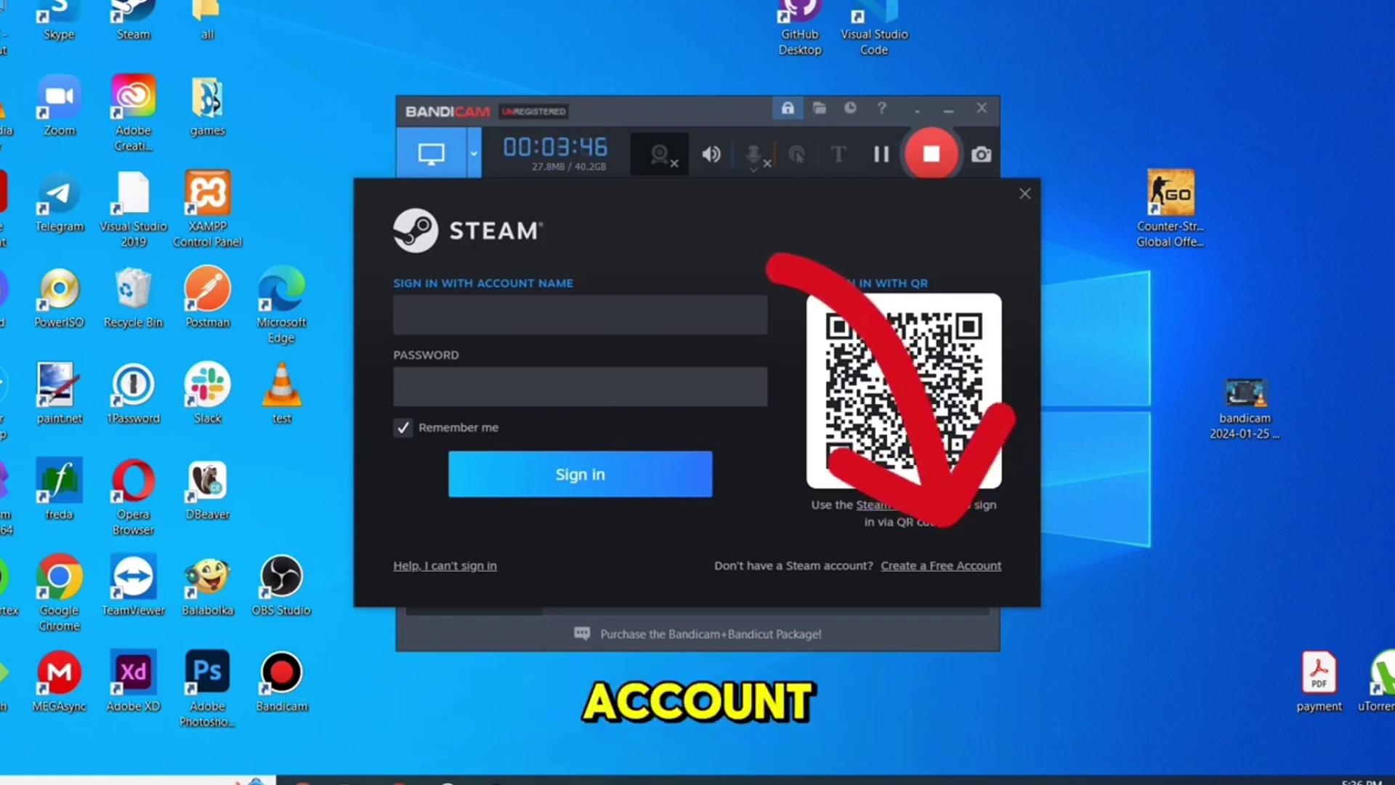
Step: Choose Create a Free Account and begin entering the e-mail address
left_click(941, 566)
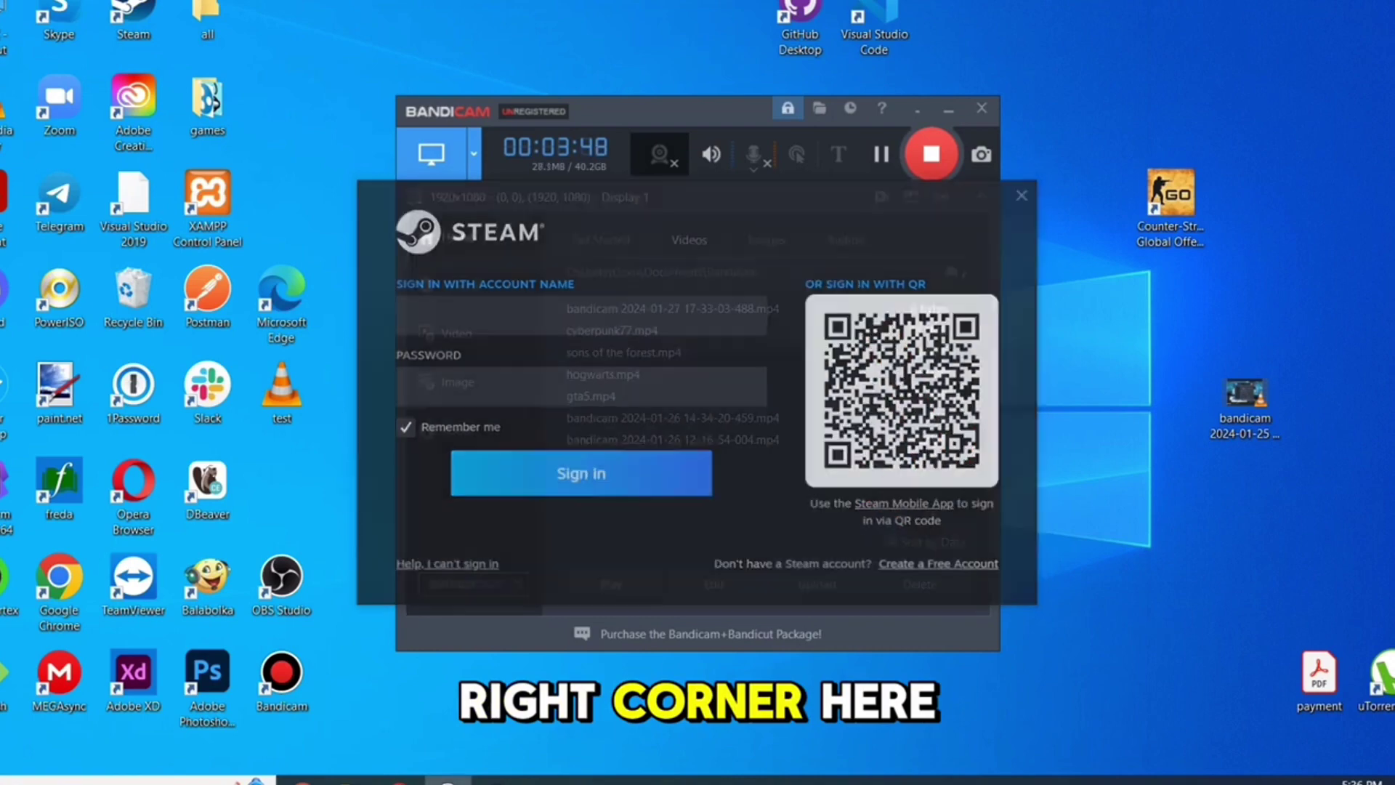
left_click(676, 178)
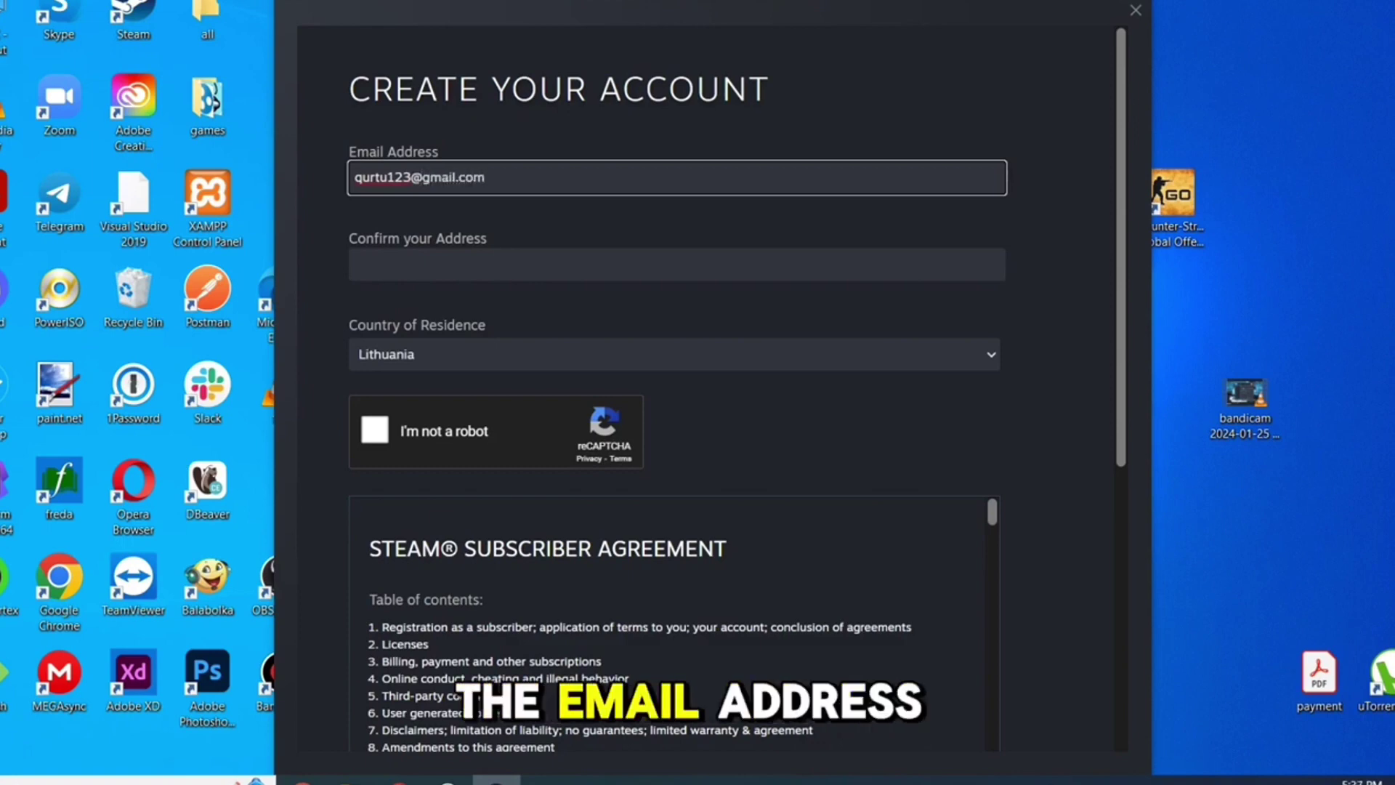
Step: Confirm the e-mail address and pass the reCAPTCHA by selecting the four crosswalk images
left_click(676, 264)
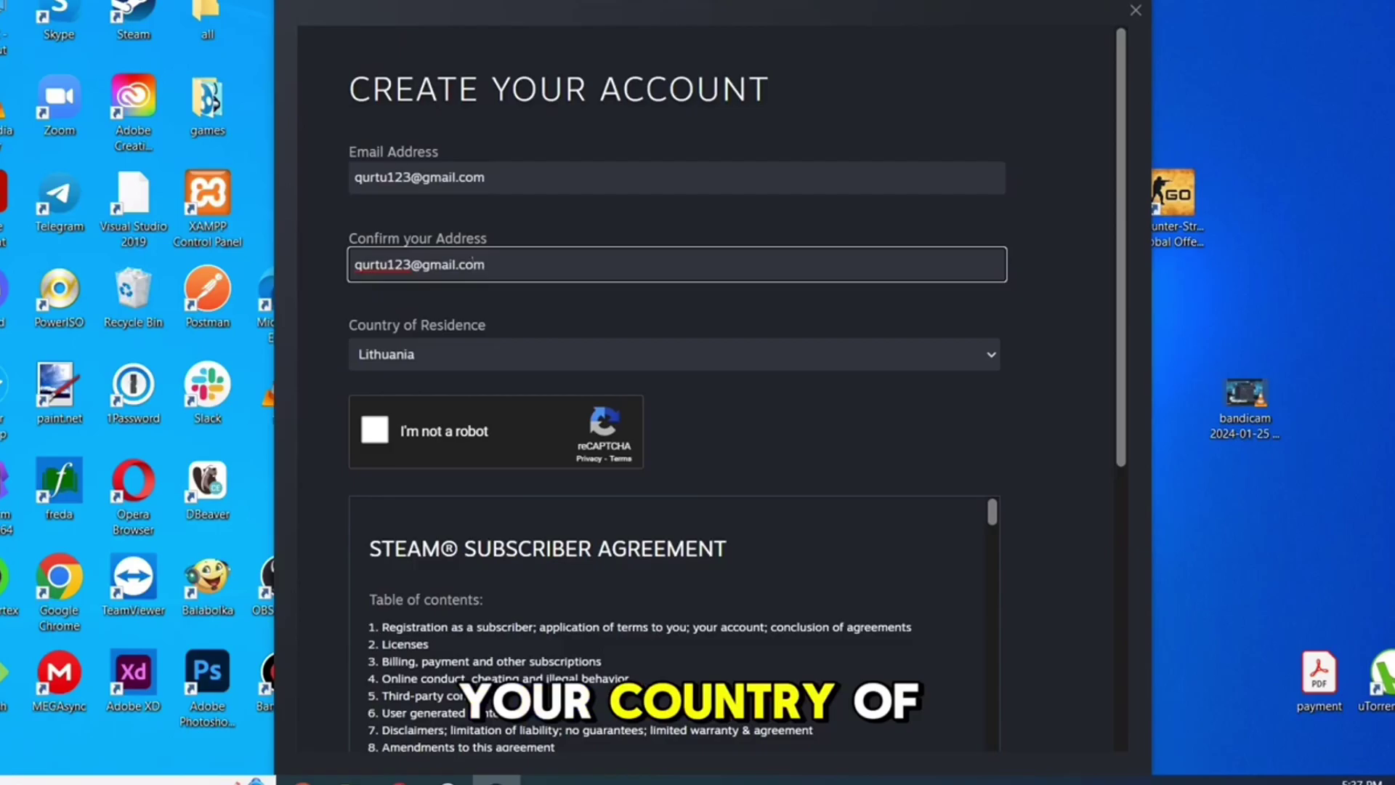
key("Tab")
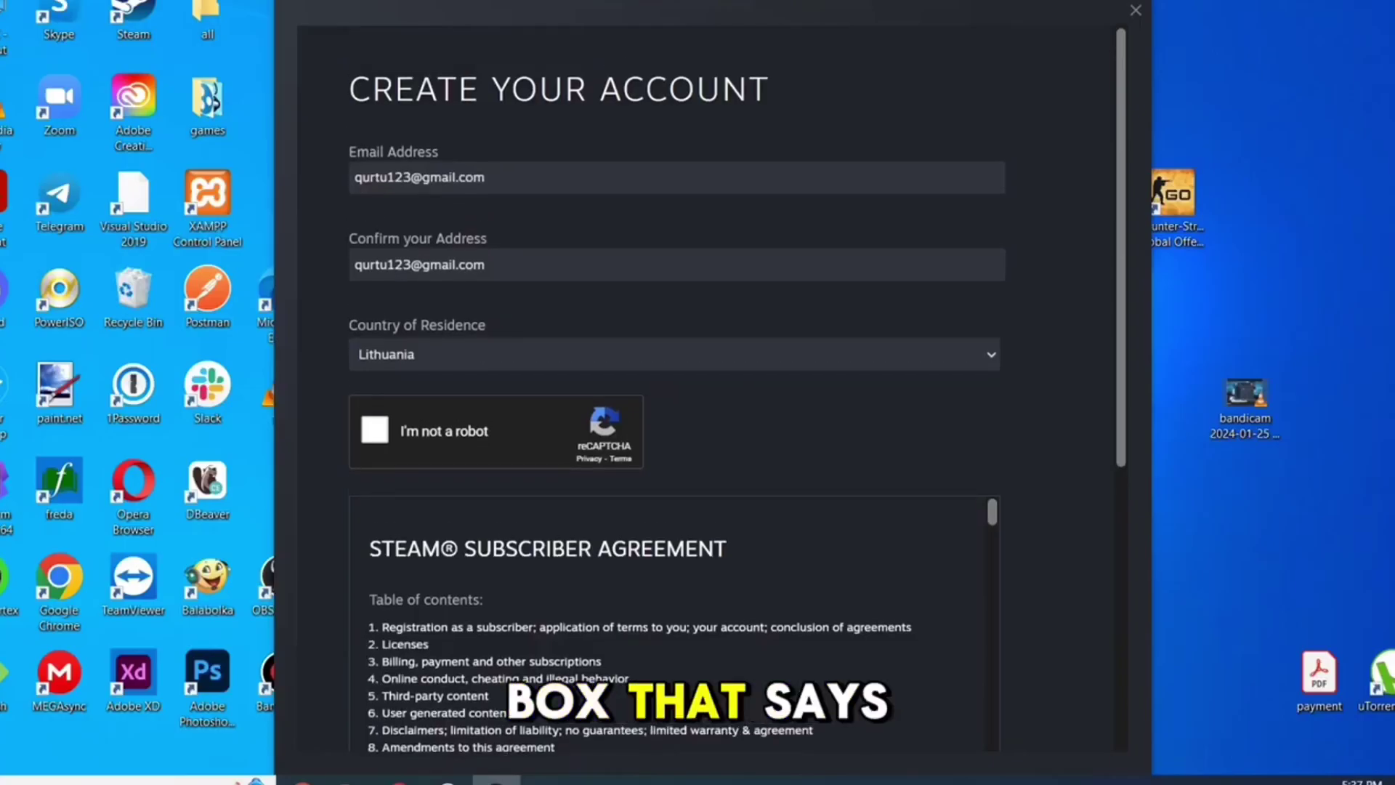
left_click(375, 429)
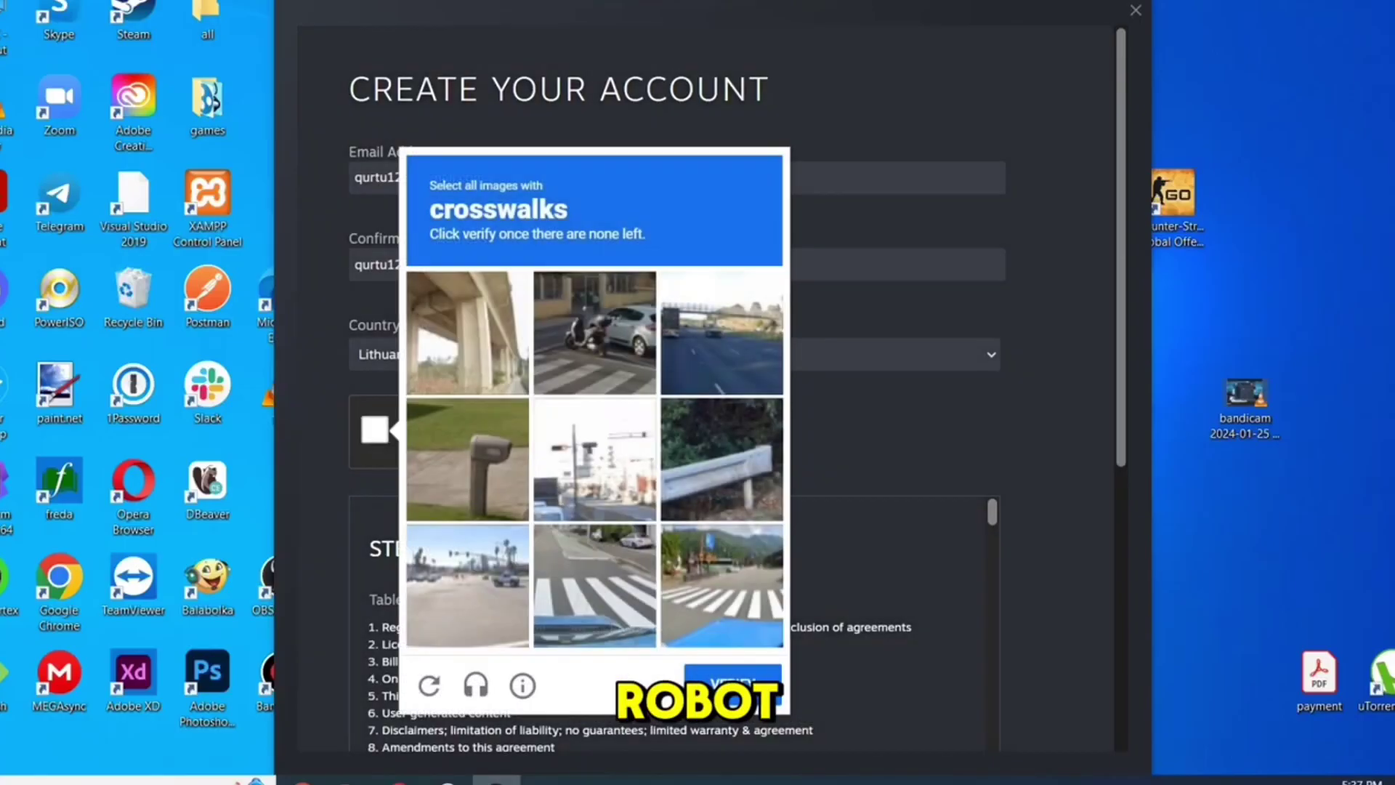
left_click(595, 585)
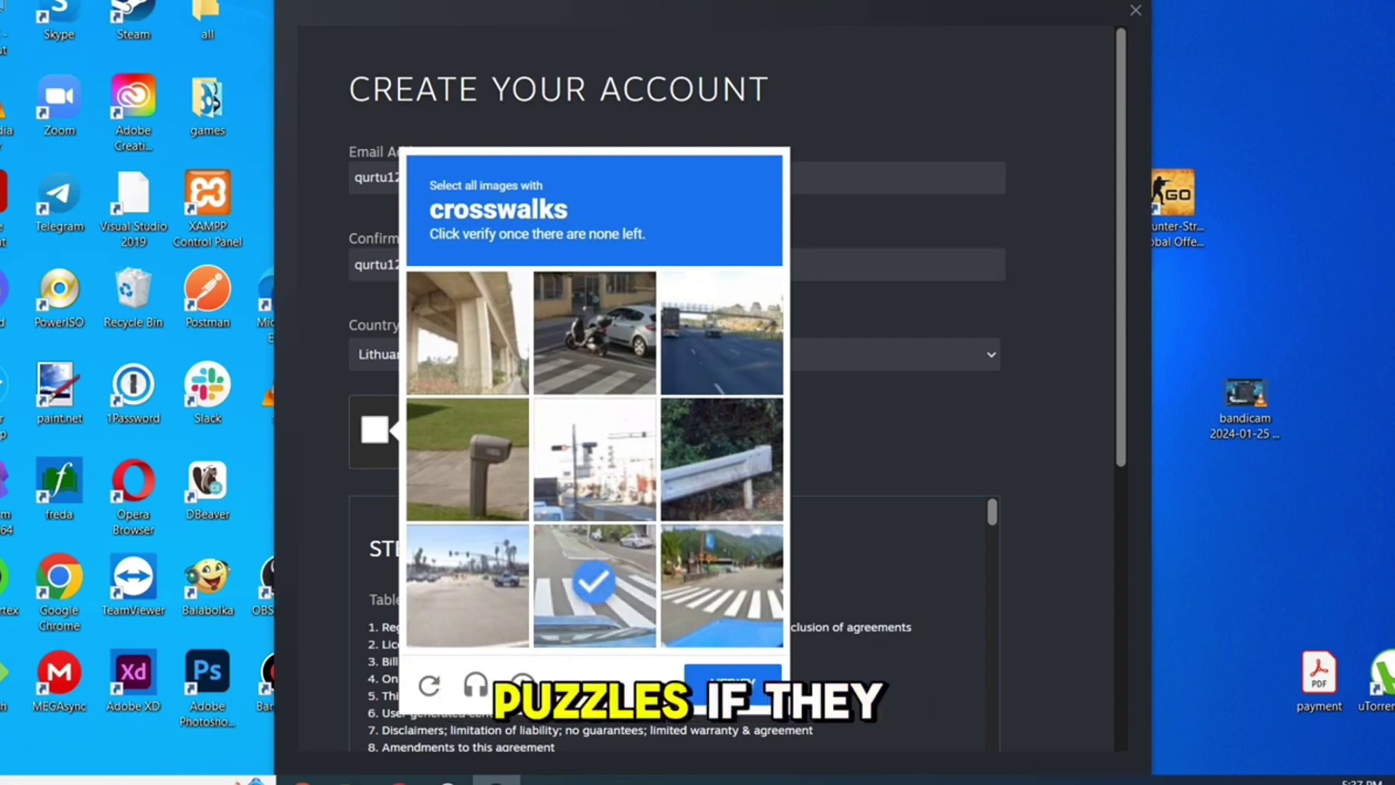
left_click(721, 585)
left_click(594, 332)
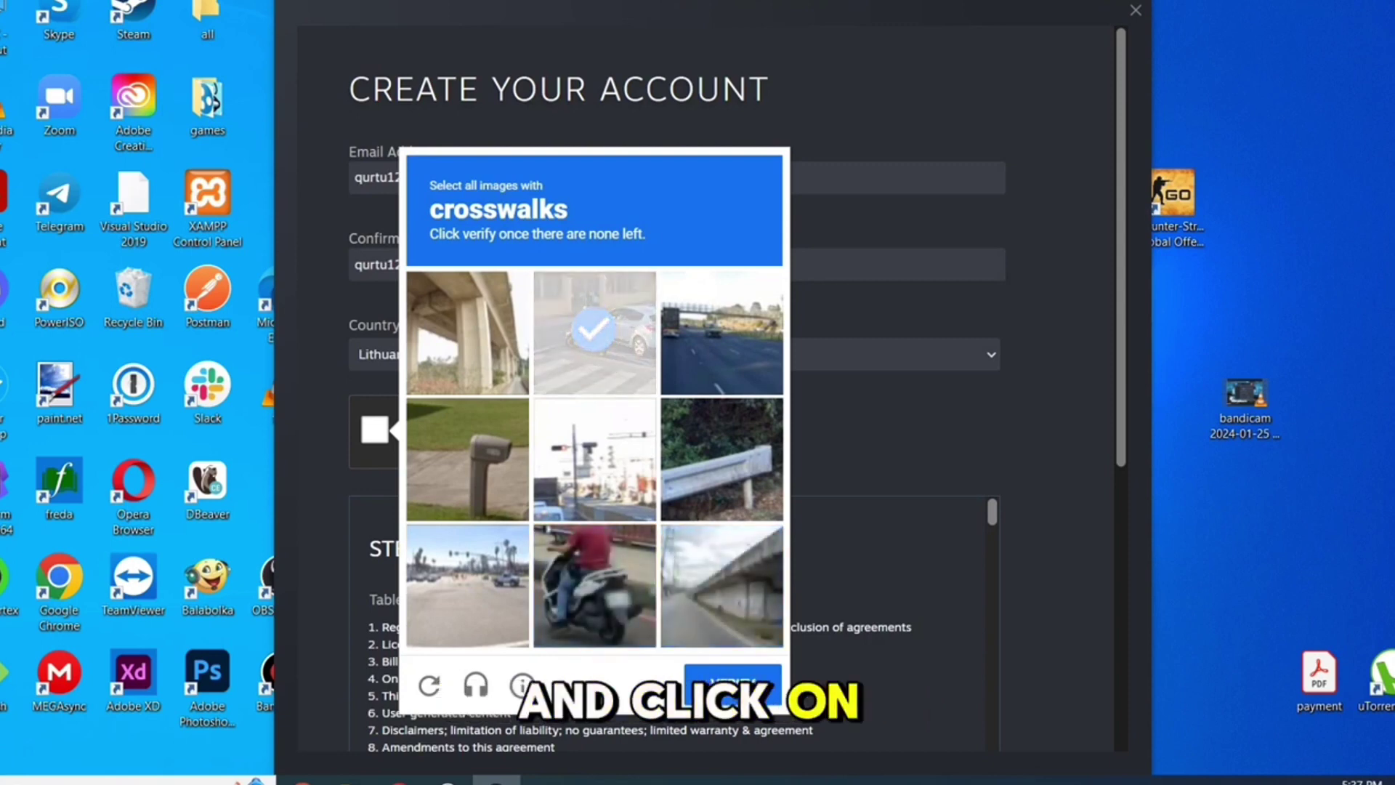
left_click(594, 317)
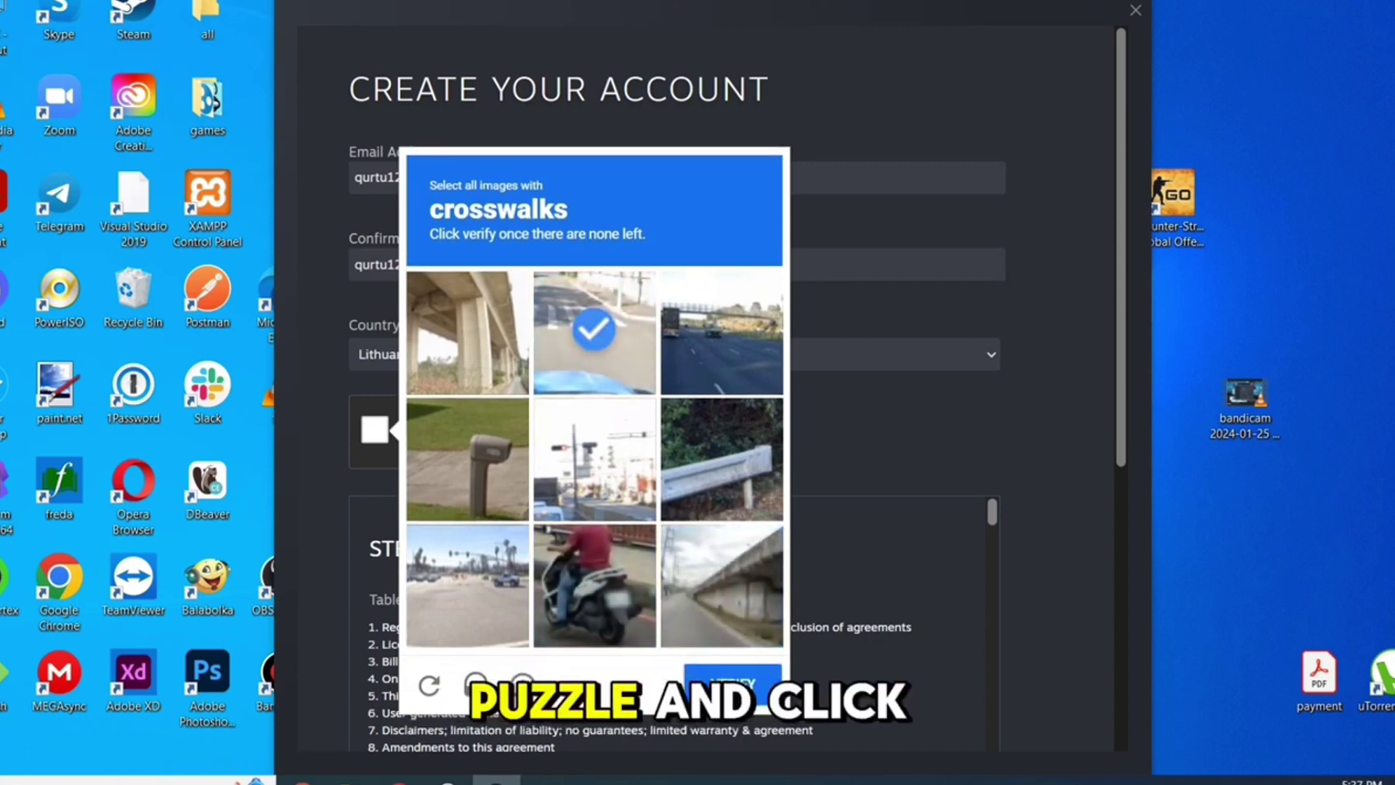
left_click(734, 699)
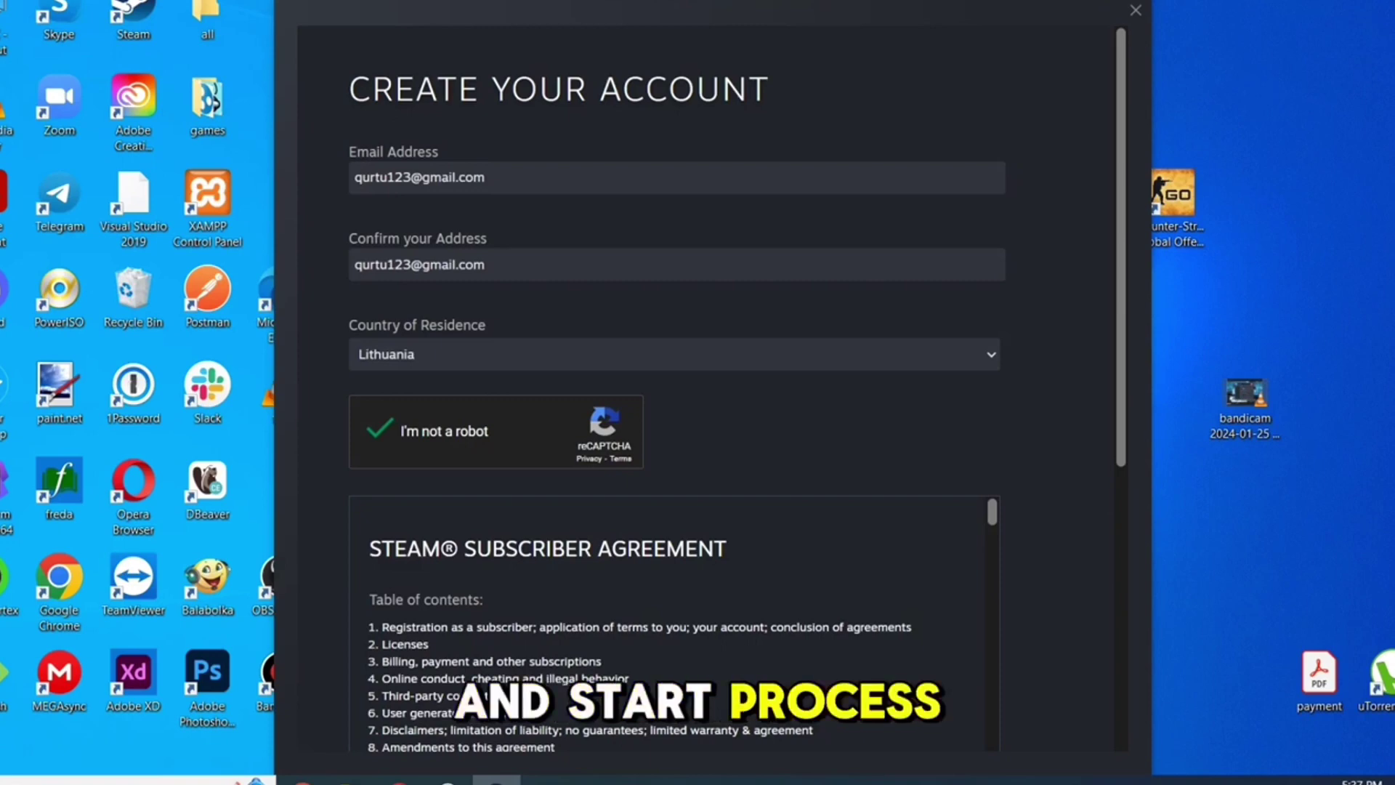
Step: Accept the subscriber agreement, submit the form, and confirm being 16 years of age or older
scroll(735, 388, "down", 4)
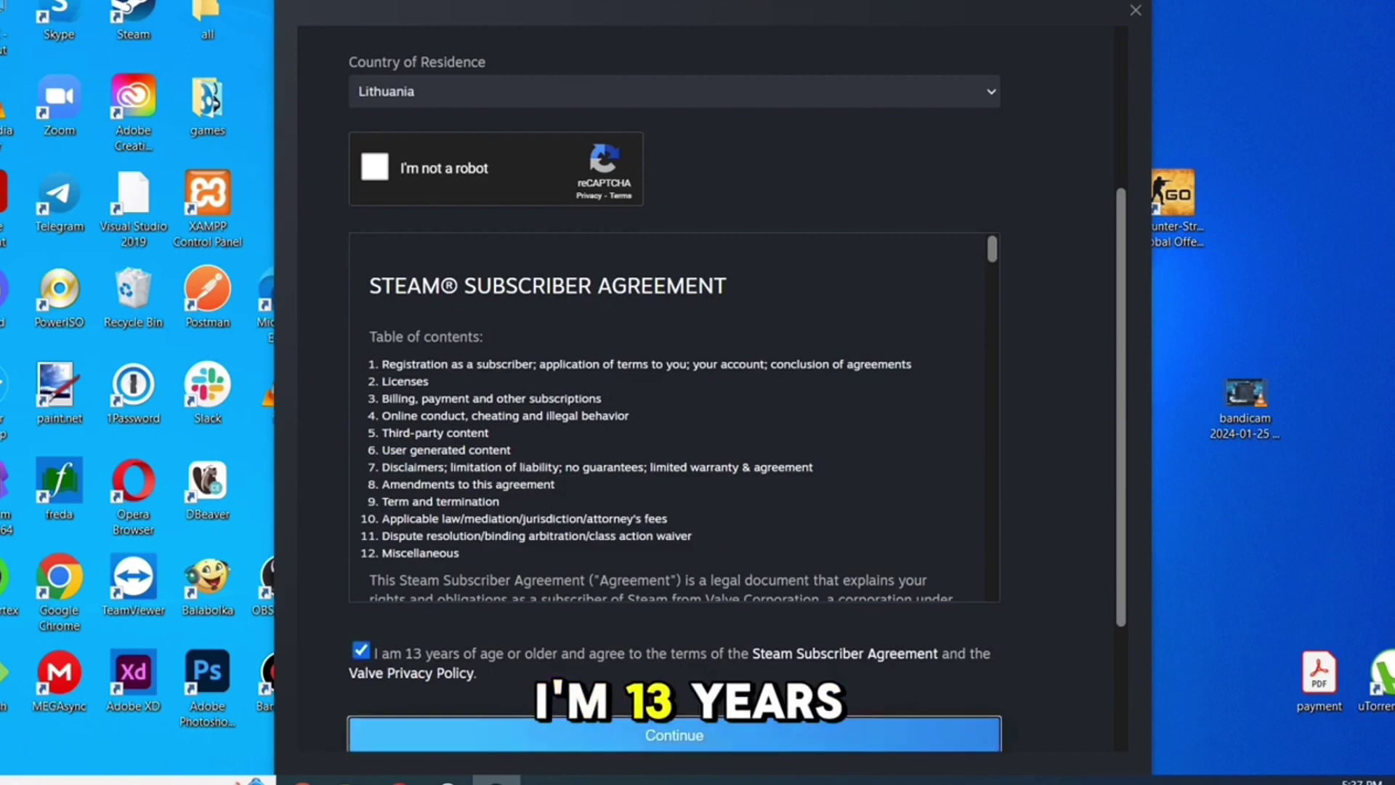
left_click(674, 735)
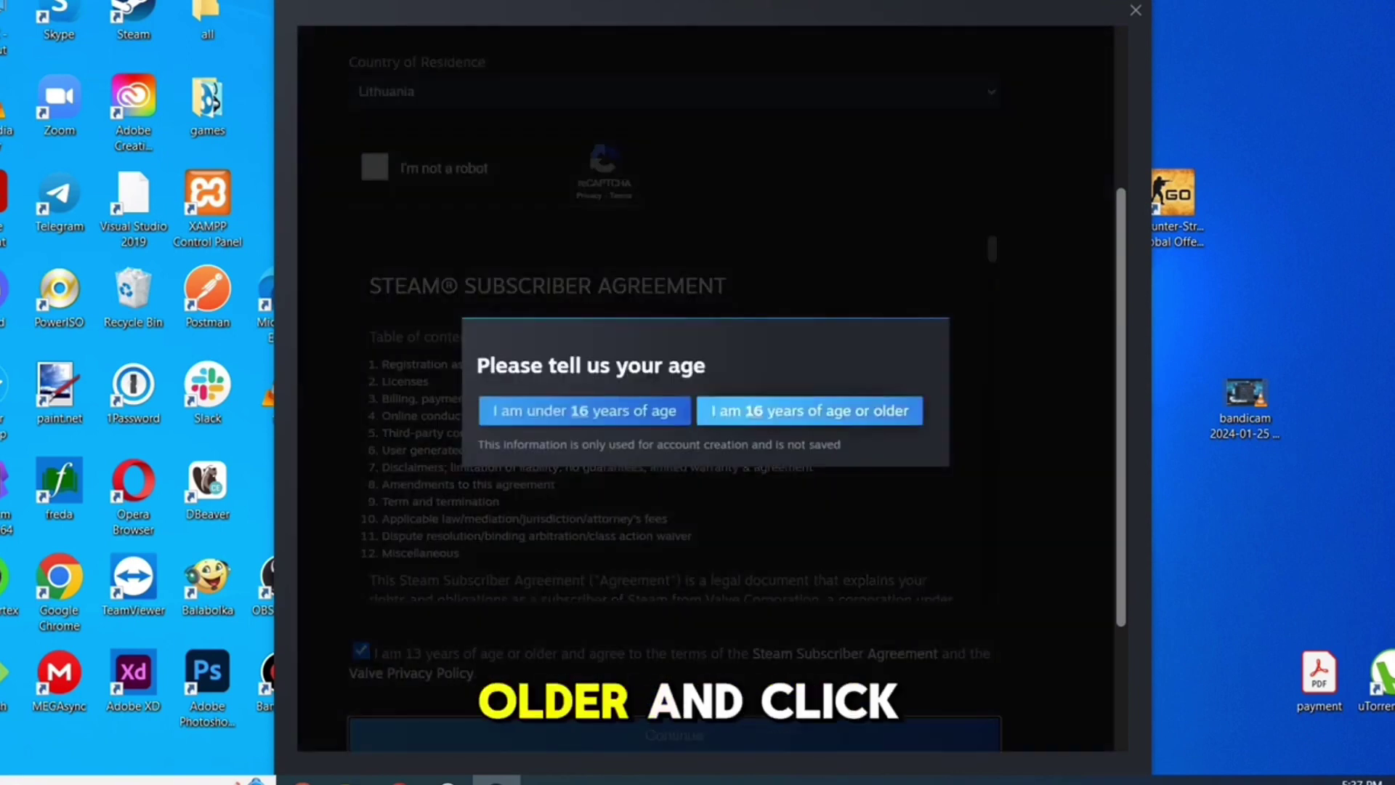
left_click(810, 410)
scroll(674, 363, "up", 4)
scroll(674, 363, "down", 5)
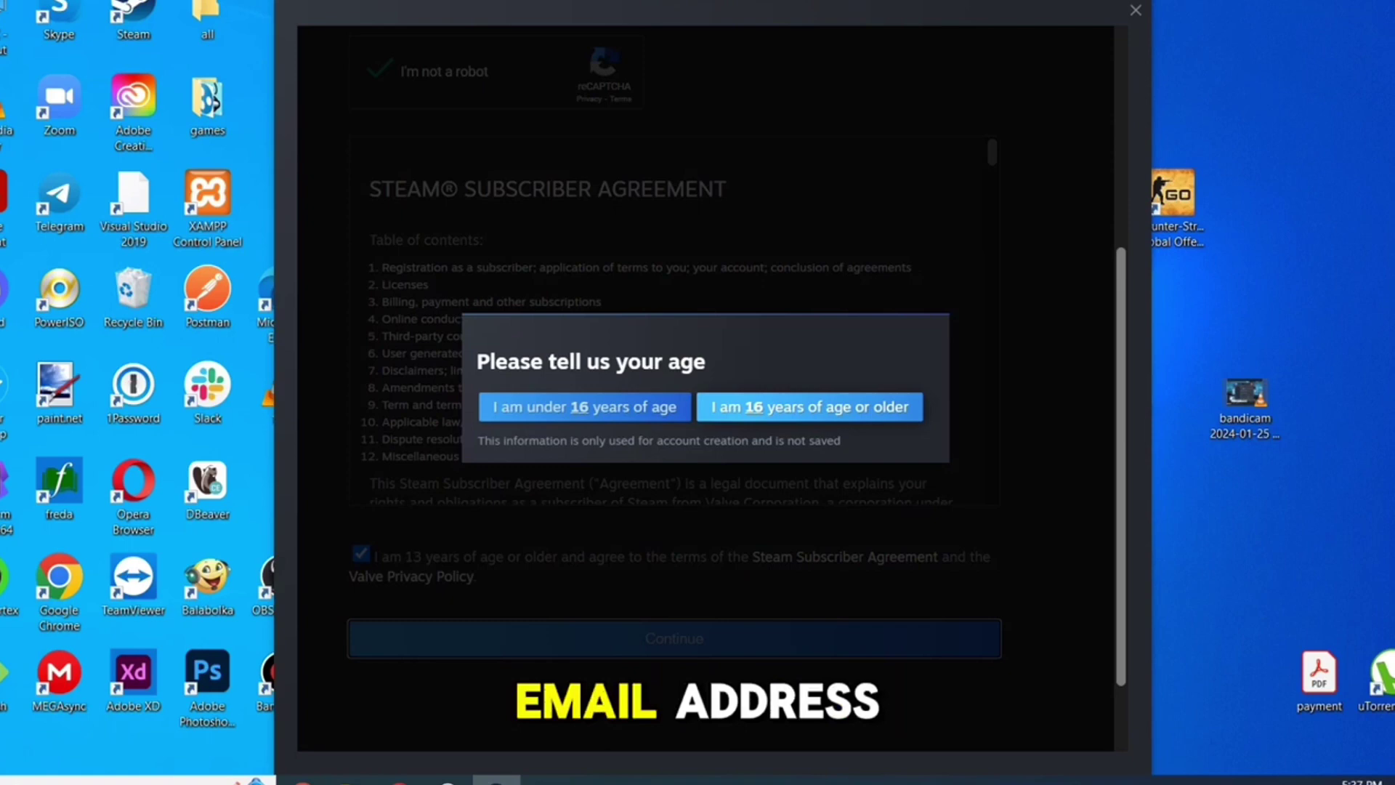
left_click(809, 407)
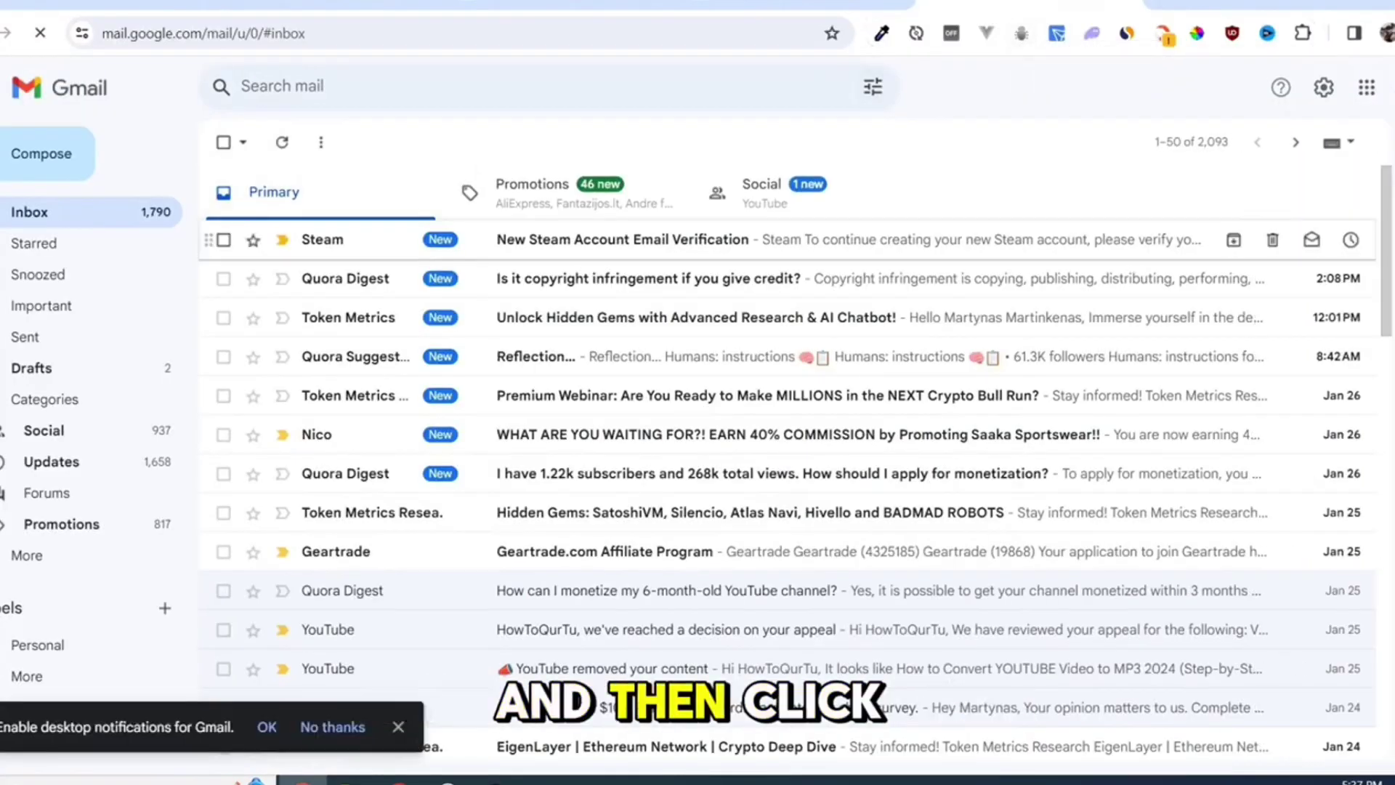
Step: Open Steam's verification e-mail in Gmail and use its Verify My Email Address link
left_click(622, 239)
left_click(814, 686)
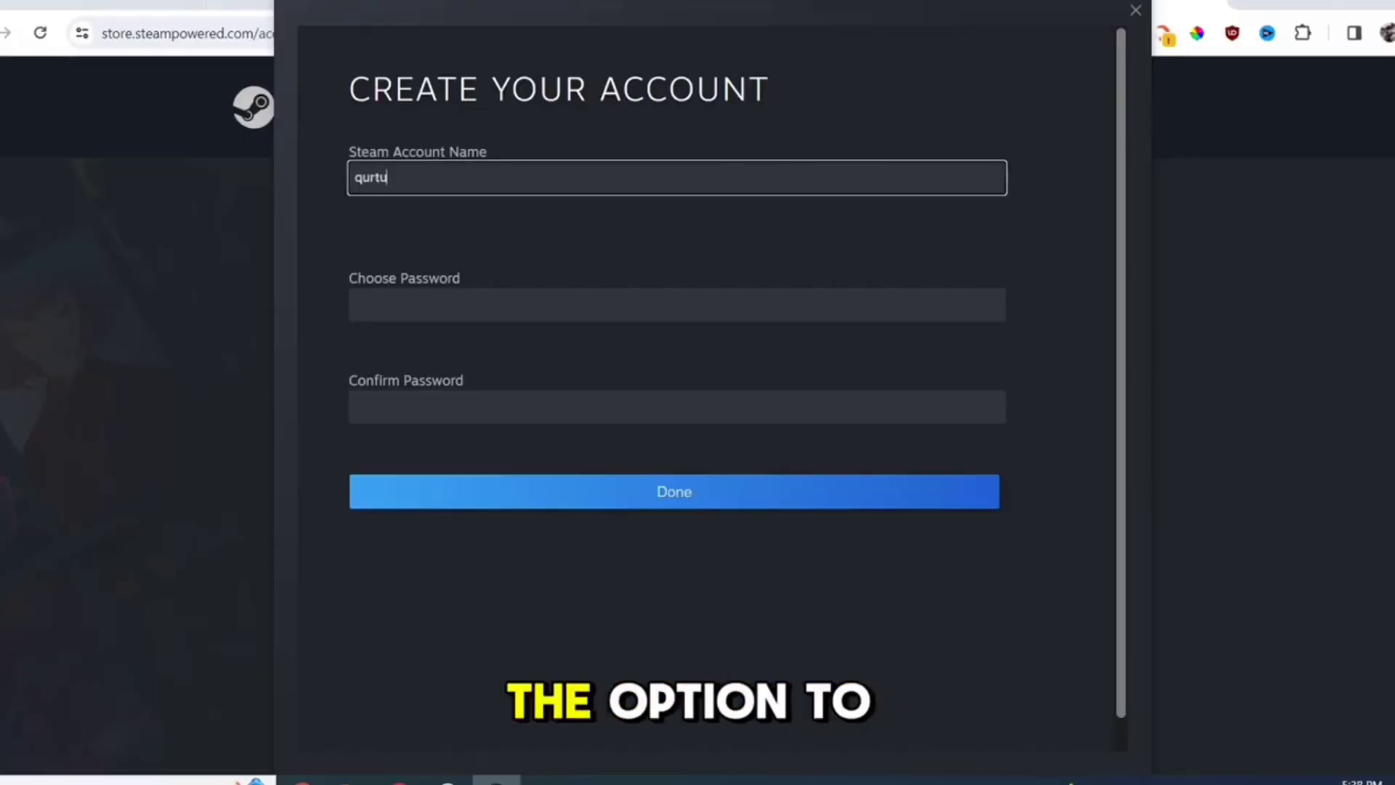
Step: Enter and confirm the account password, submit the account, and dismiss the success message
left_click(676, 304)
type("********")
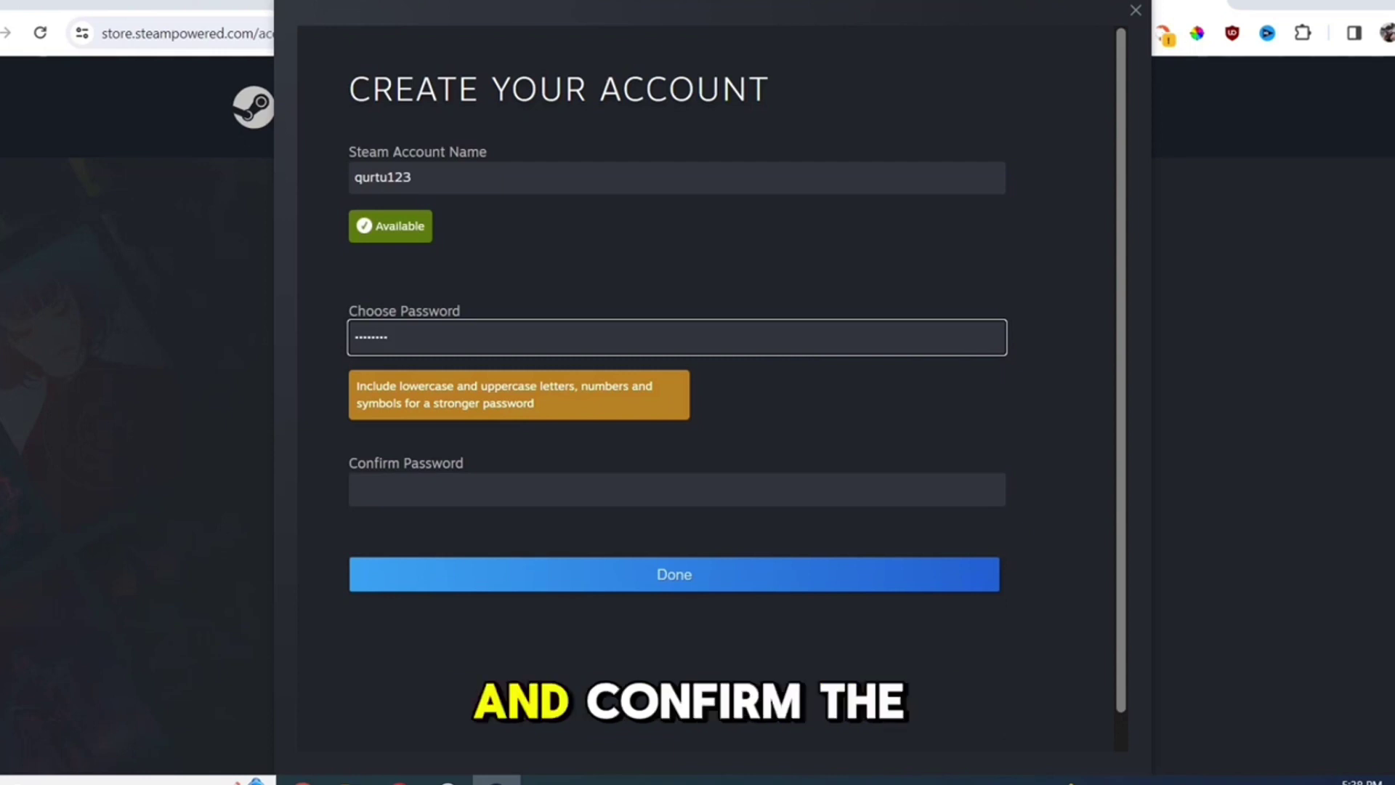
key("ctrl+a")
key("BackSpace")
type("********")
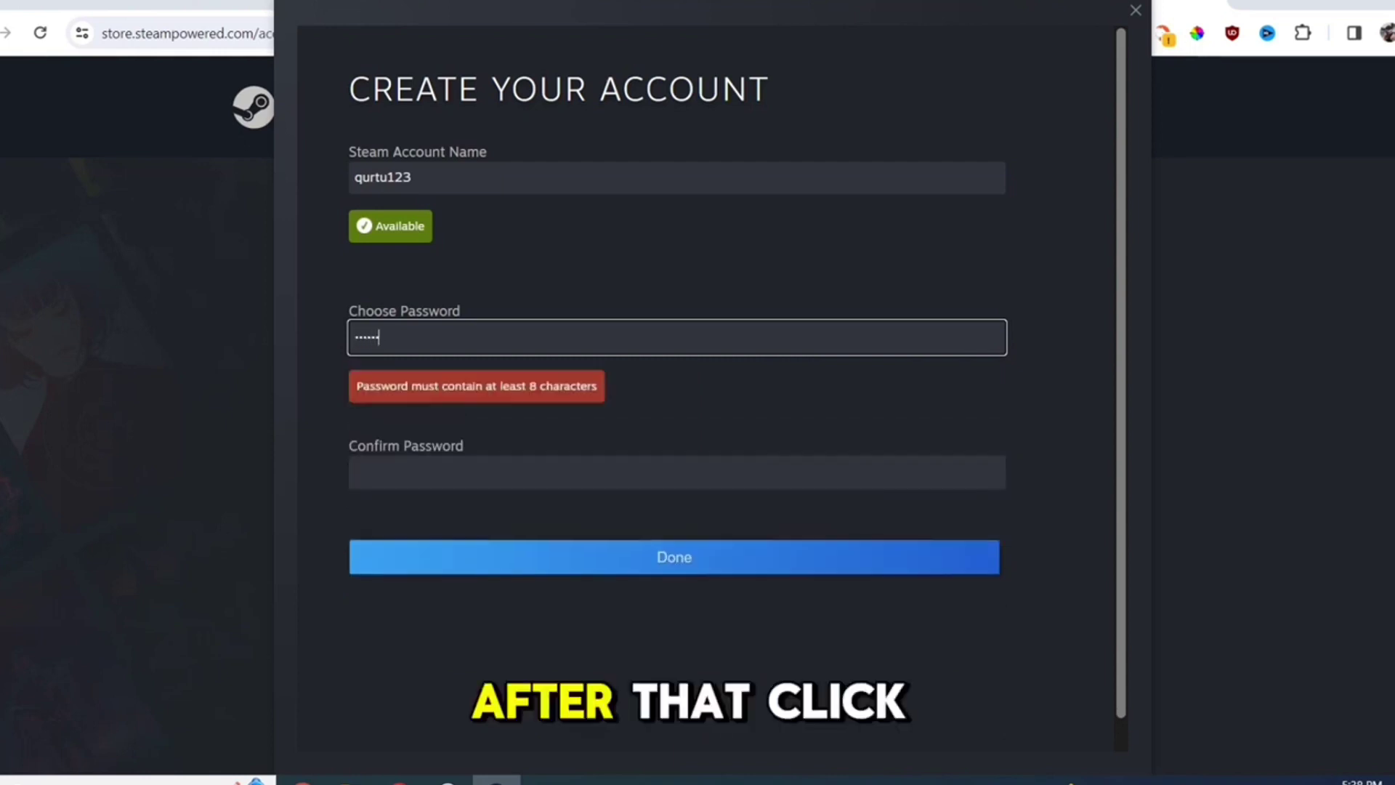
key("Tab")
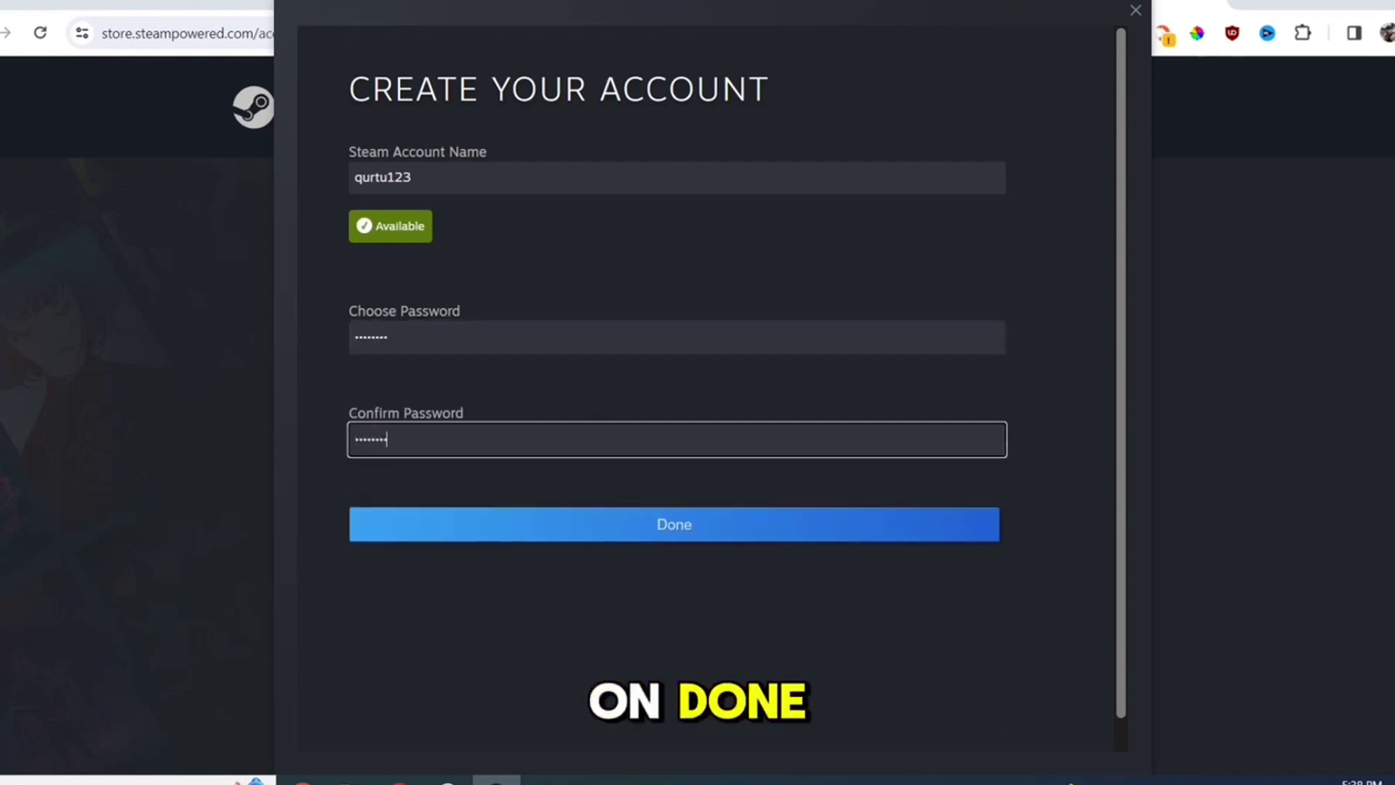
key("Tab")
key("Return")
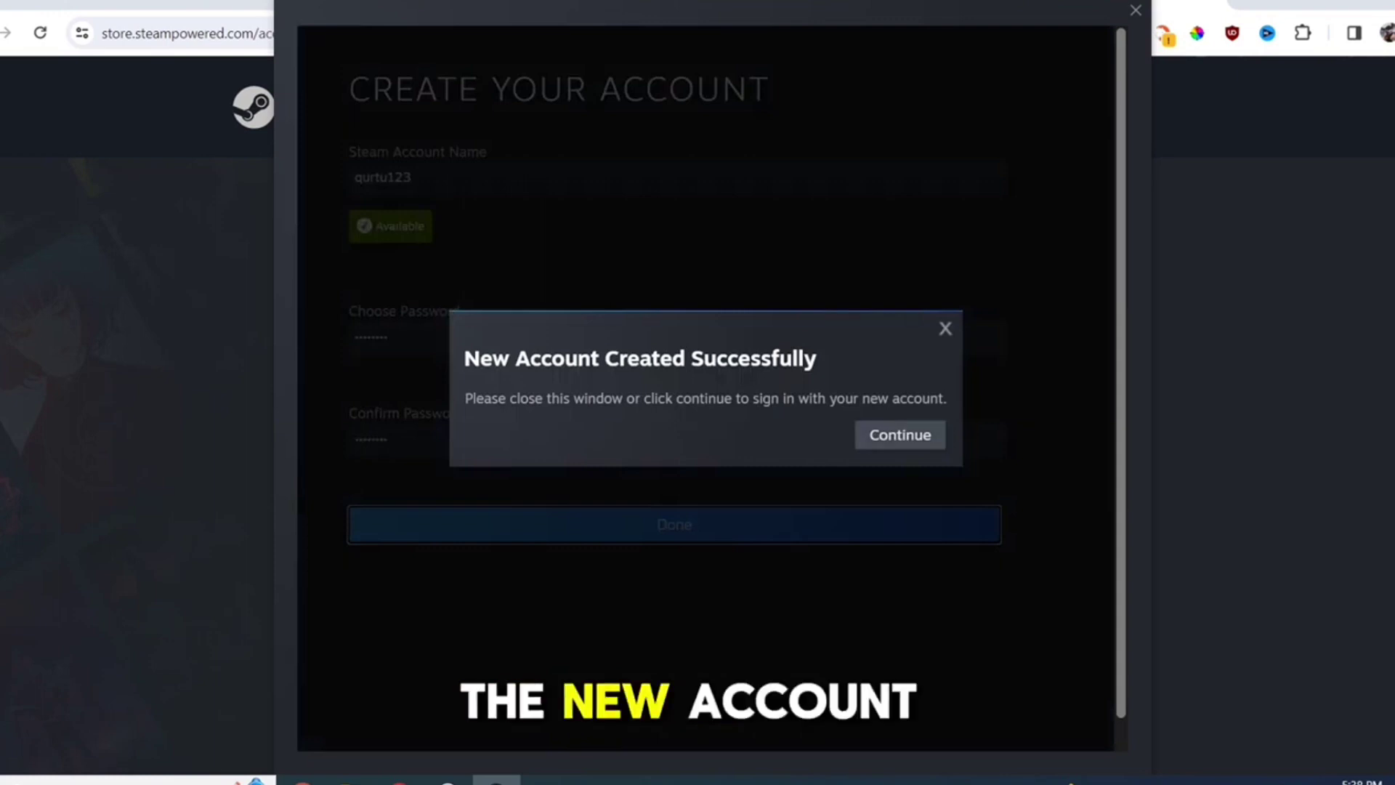
key("Escape")
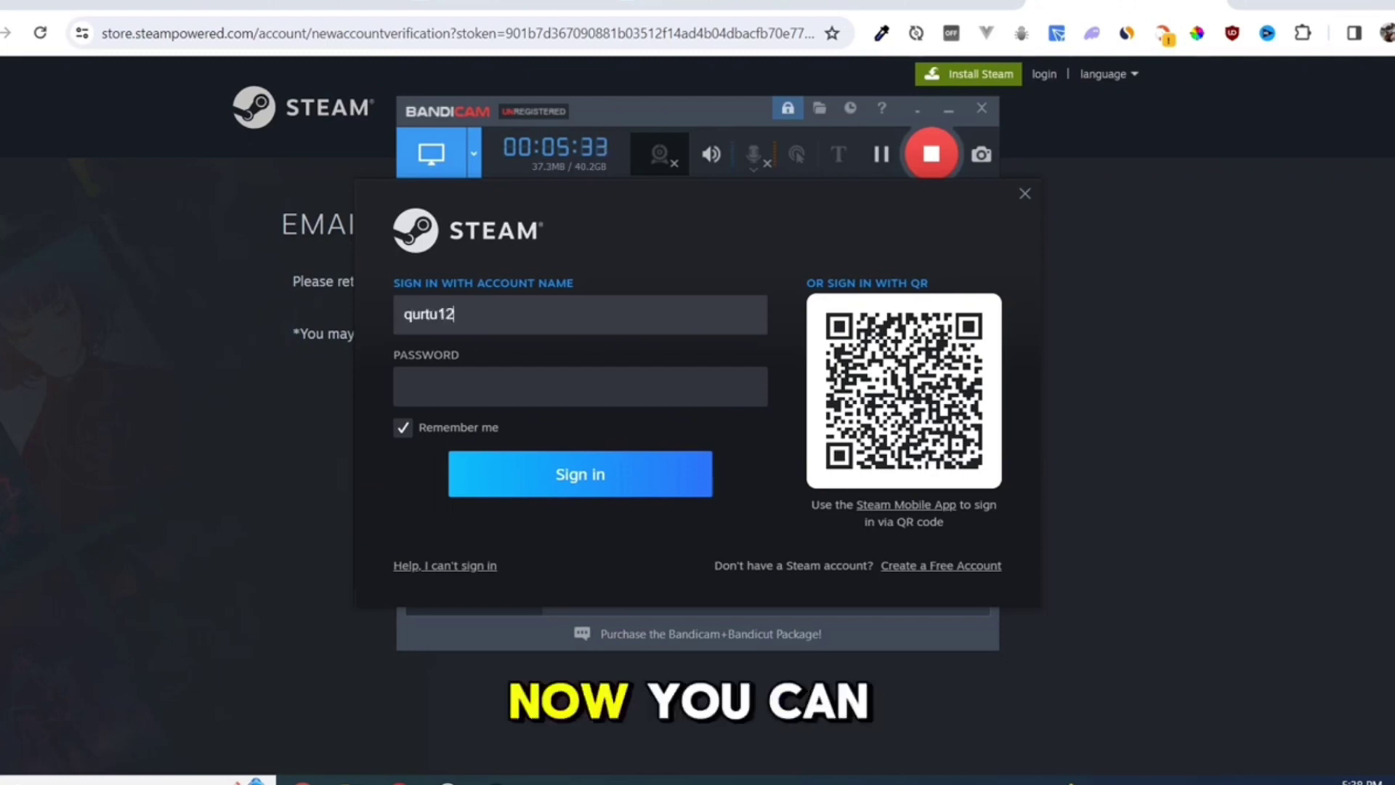
Step: Sign in to the Steam client with the new account's name and password
left_click(407, 386)
type("qur")
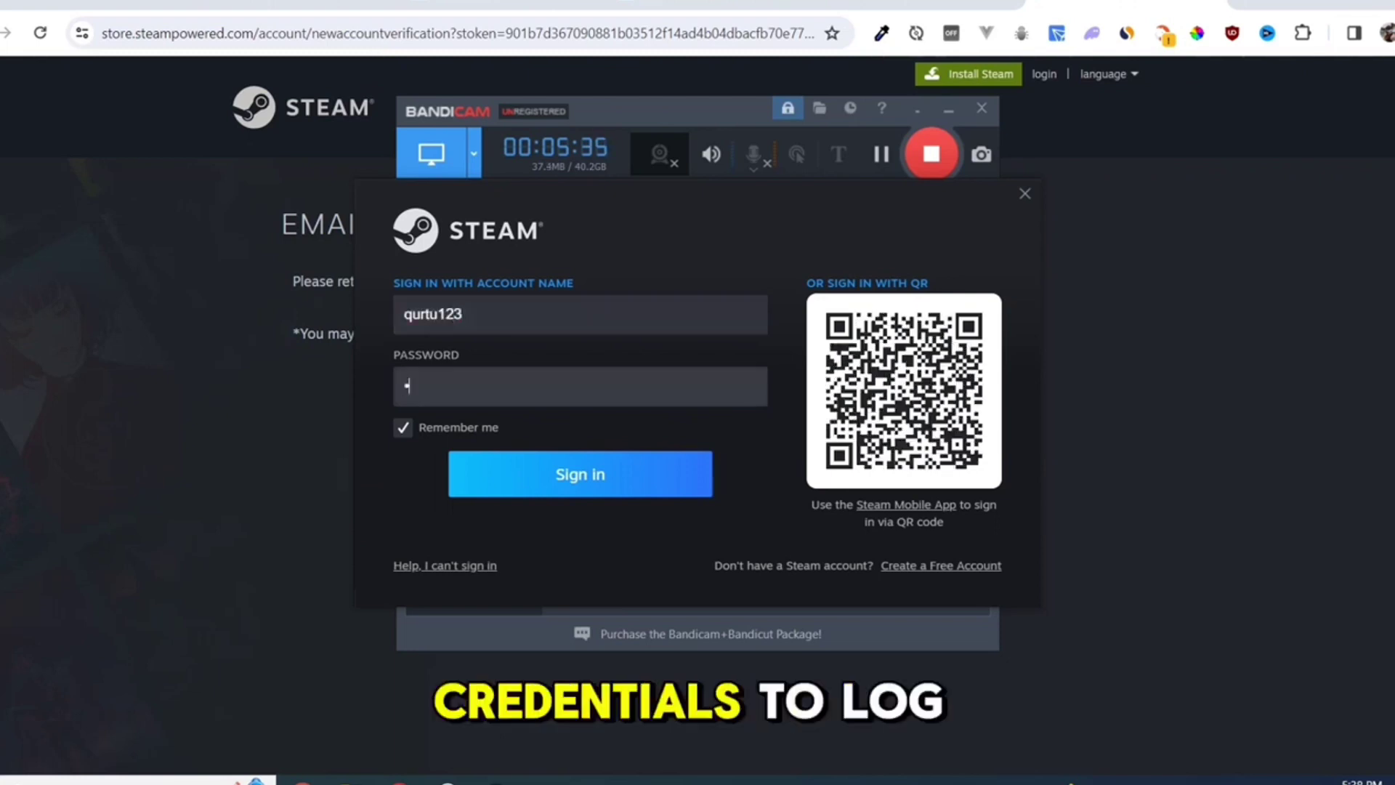
type("tu")
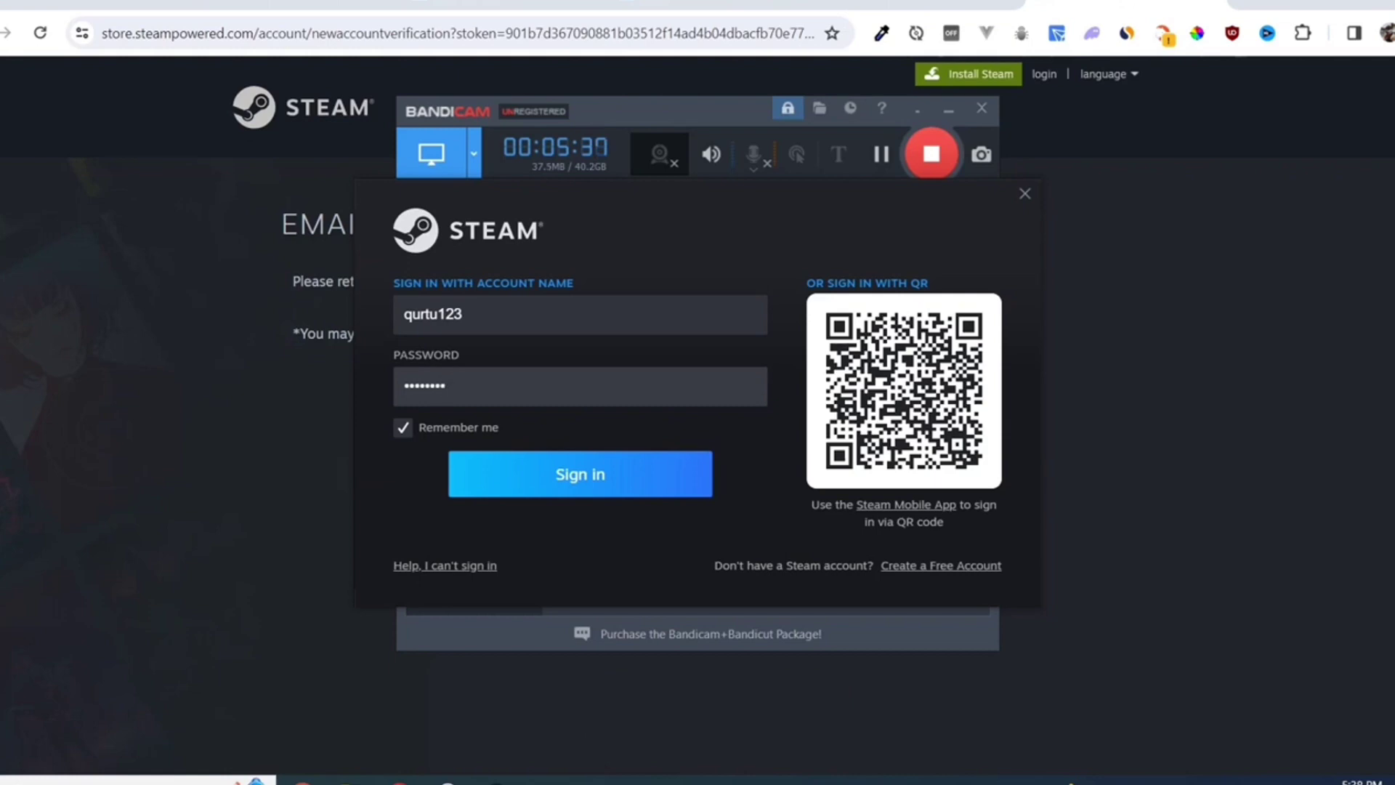
key("Return")
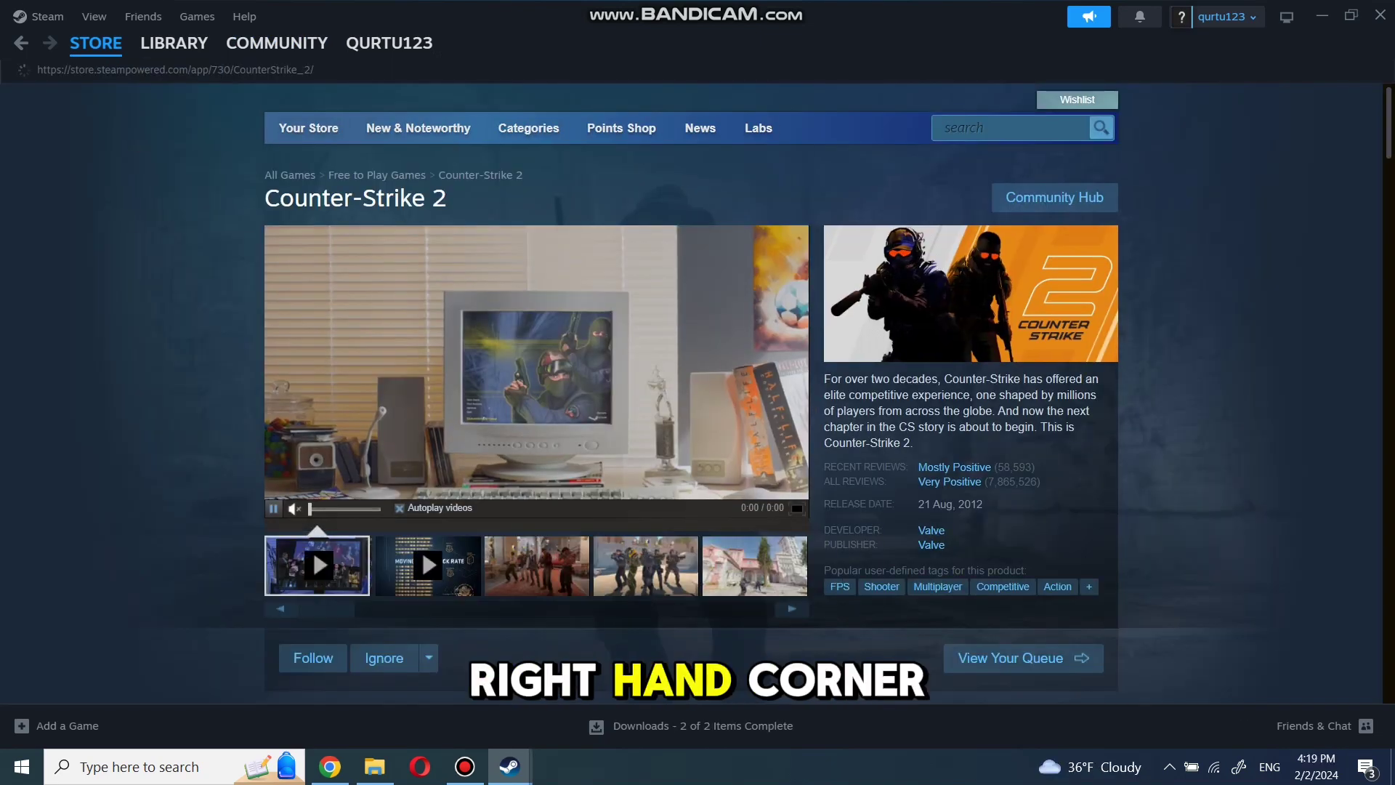
Step: Search the store for 'warframe' and open the first suggestion's store page
left_click(1010, 128)
type("war")
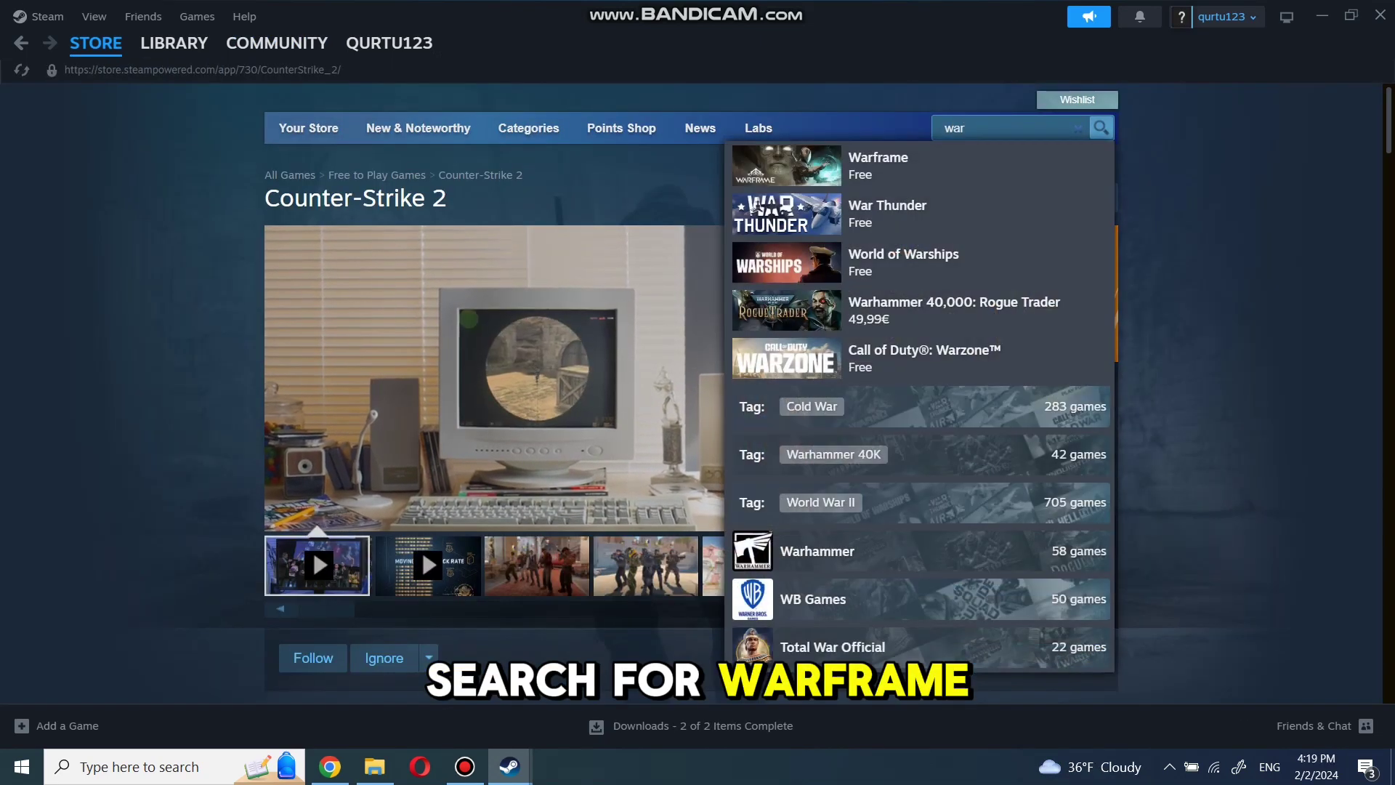
type("frame")
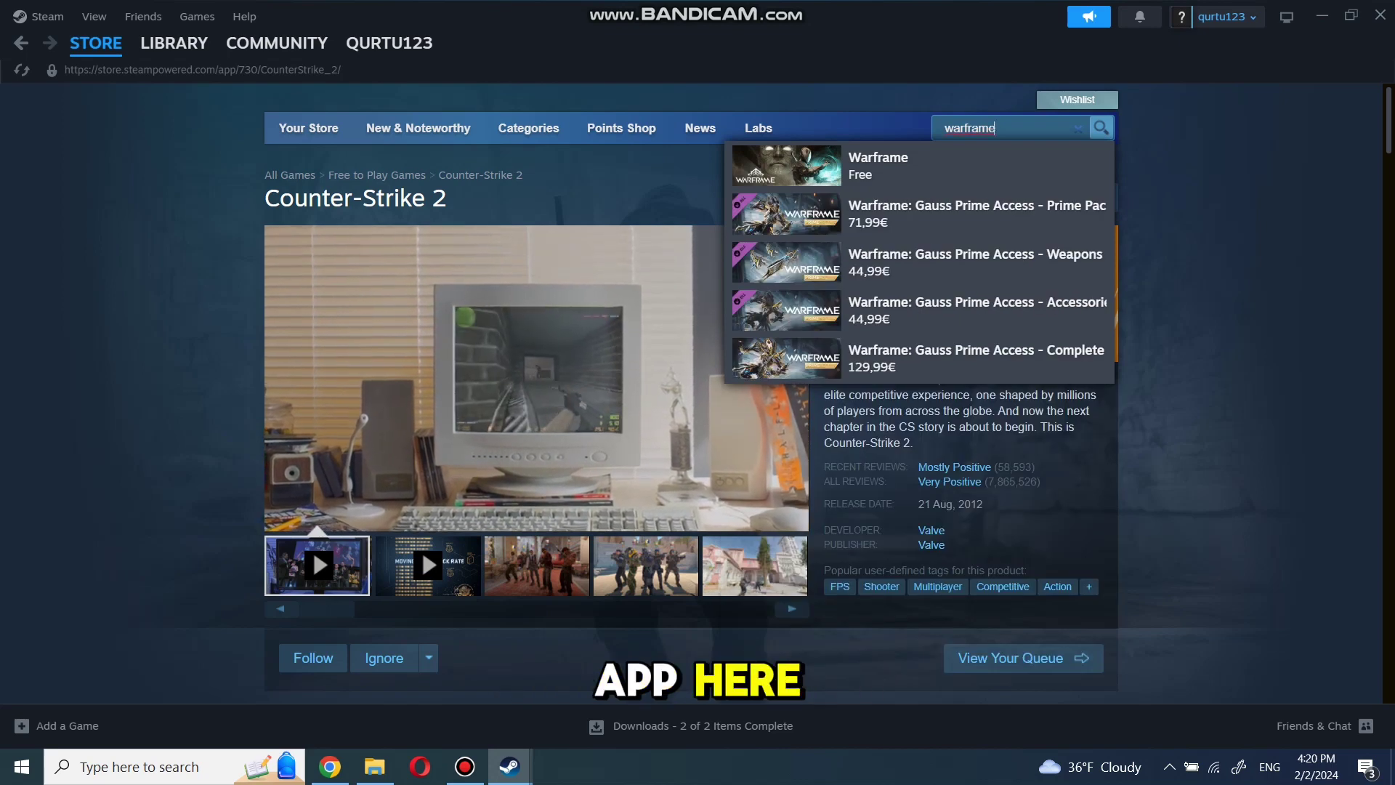
key("Down")
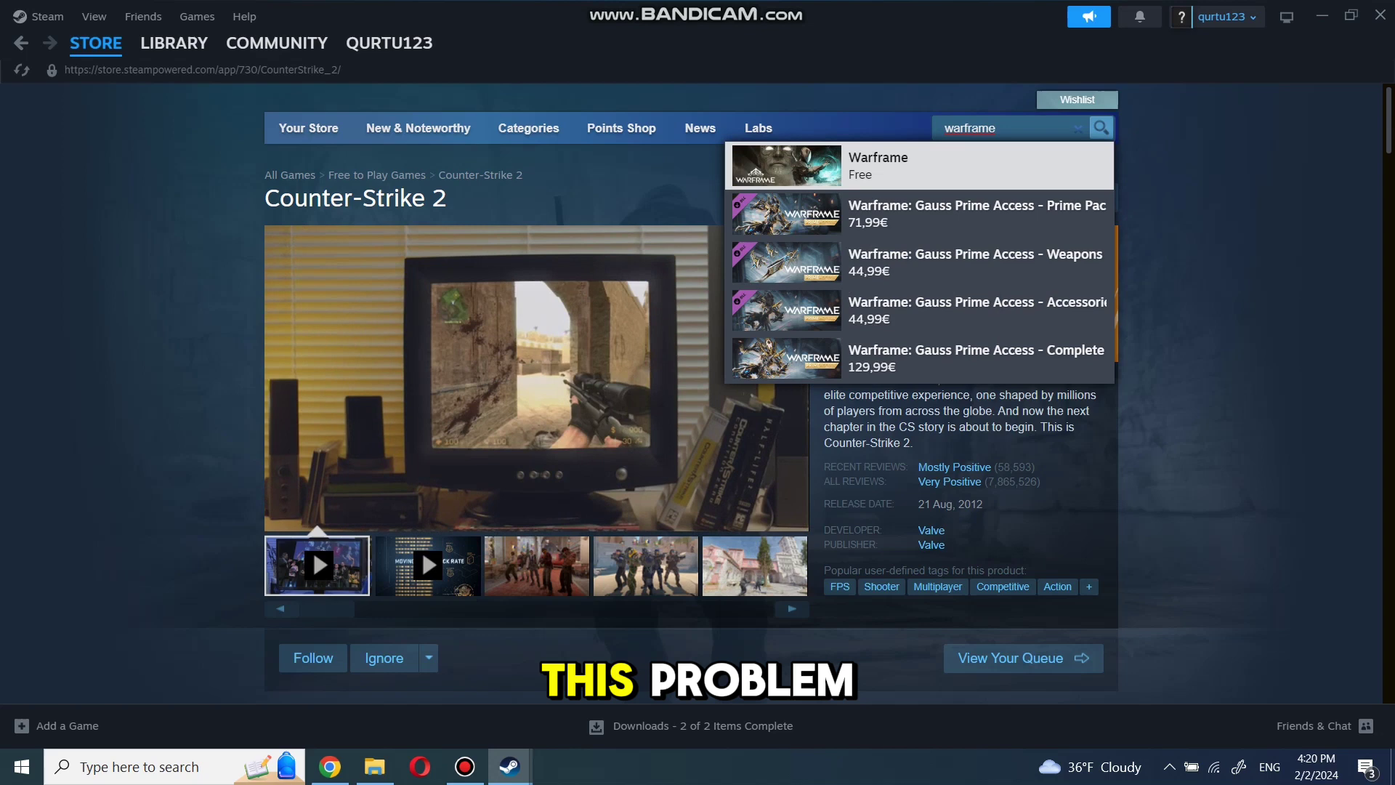
key("Return")
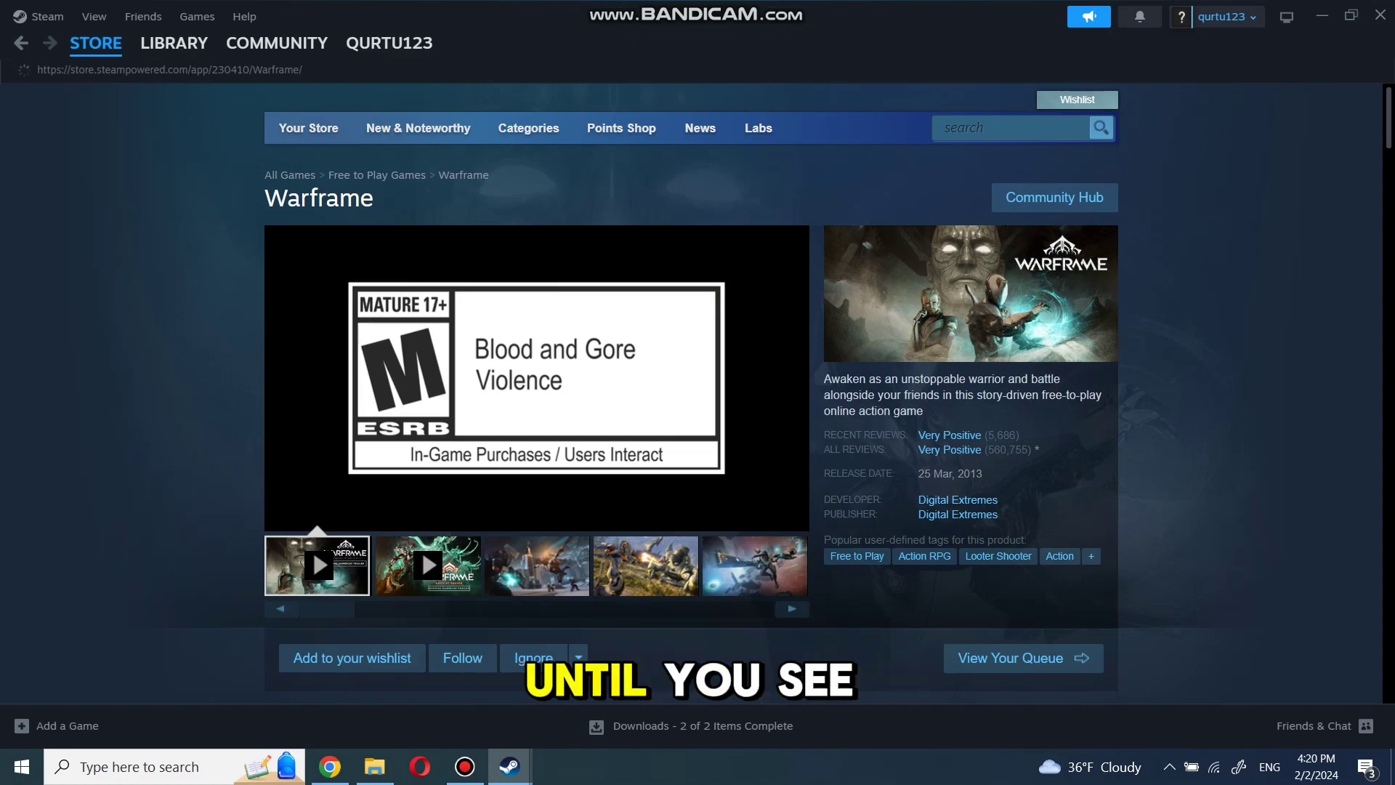
Step: Add Warframe to the library, acknowledge the confirmation, and dismiss the install prompt
scroll(697, 393, "down", 10)
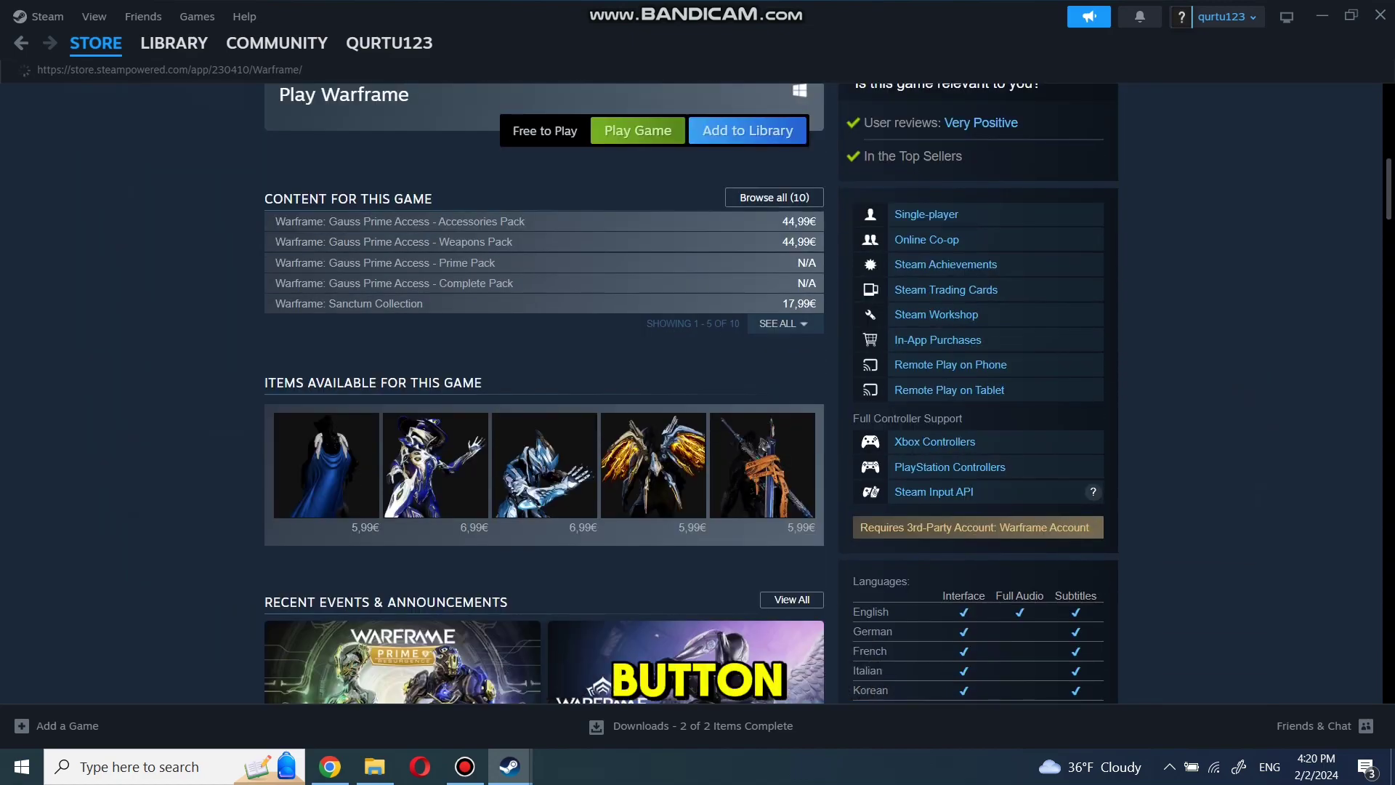
left_click(748, 130)
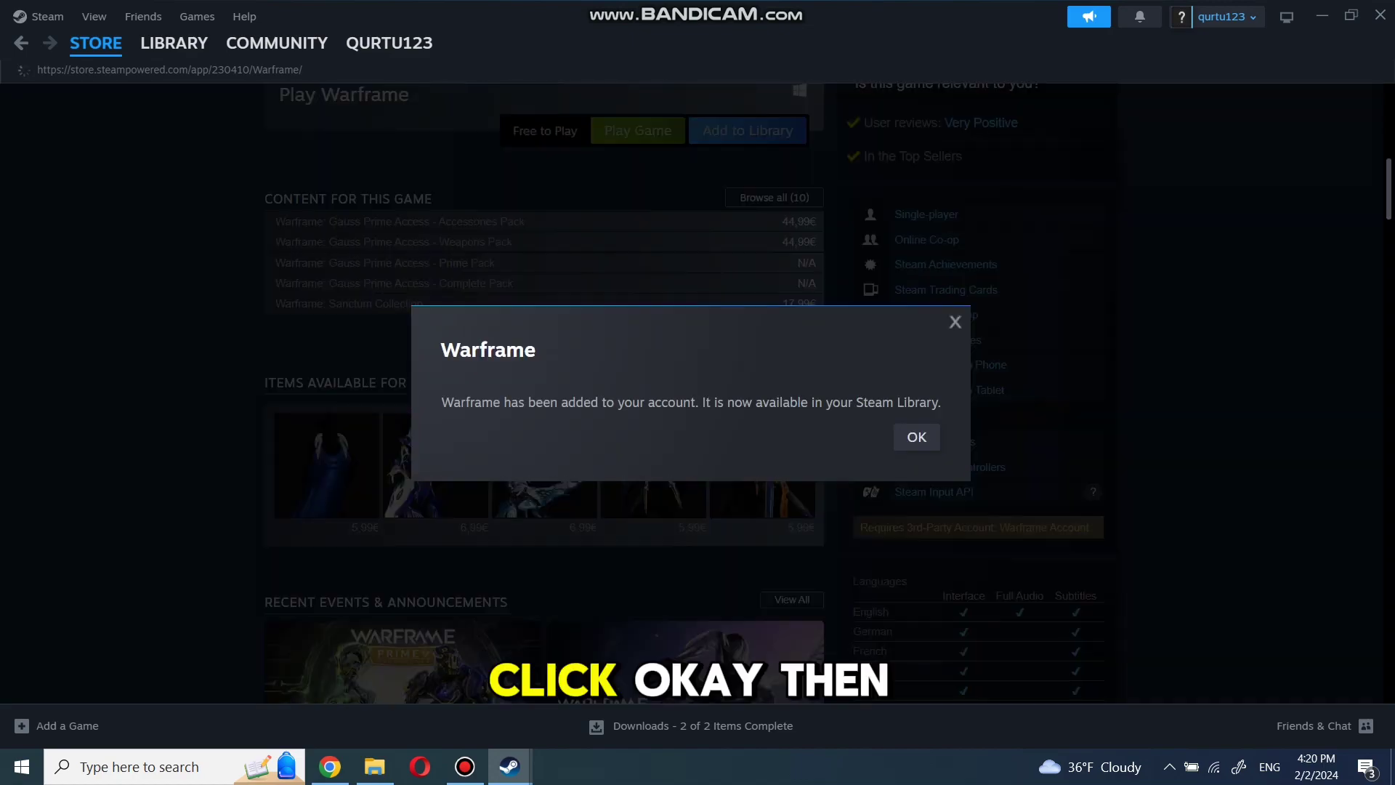
left_click(917, 437)
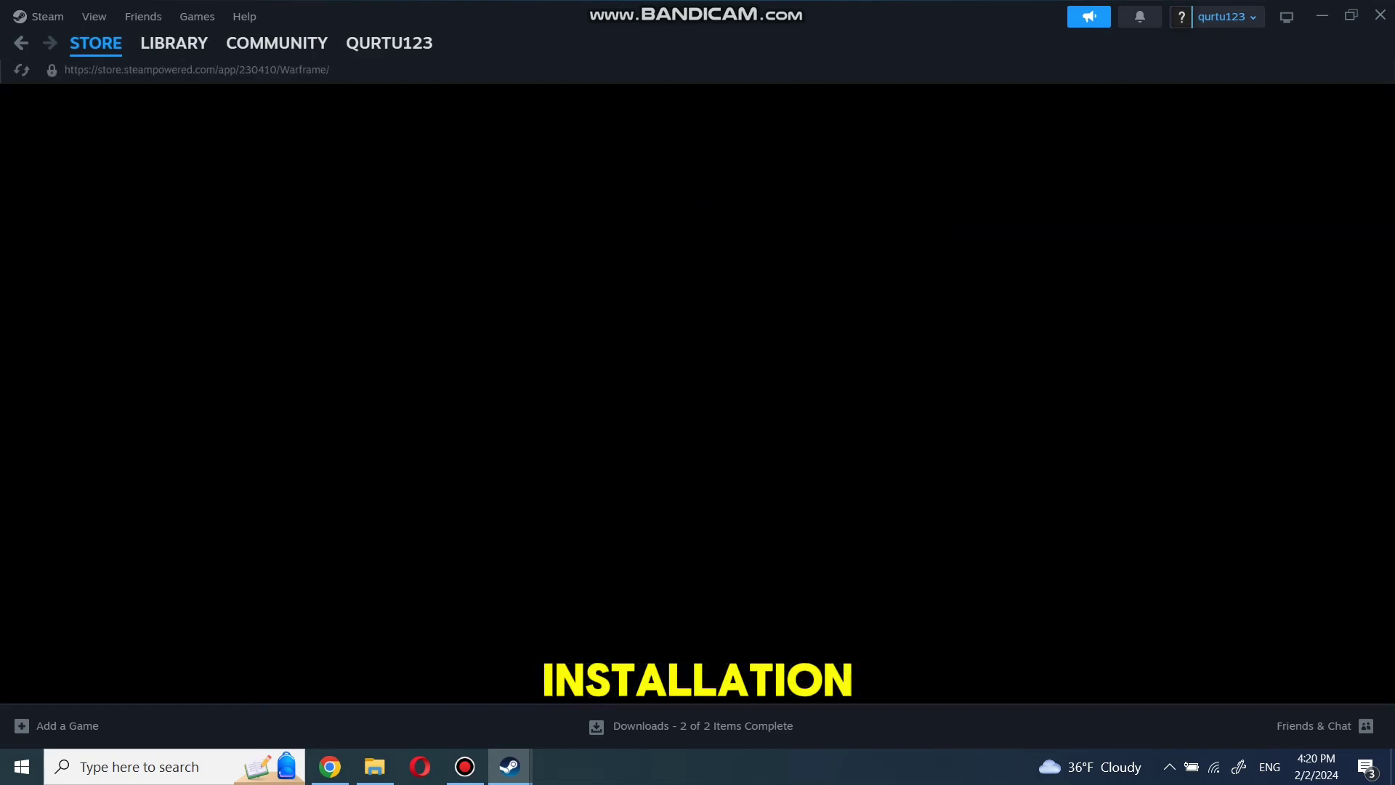
key("Escape")
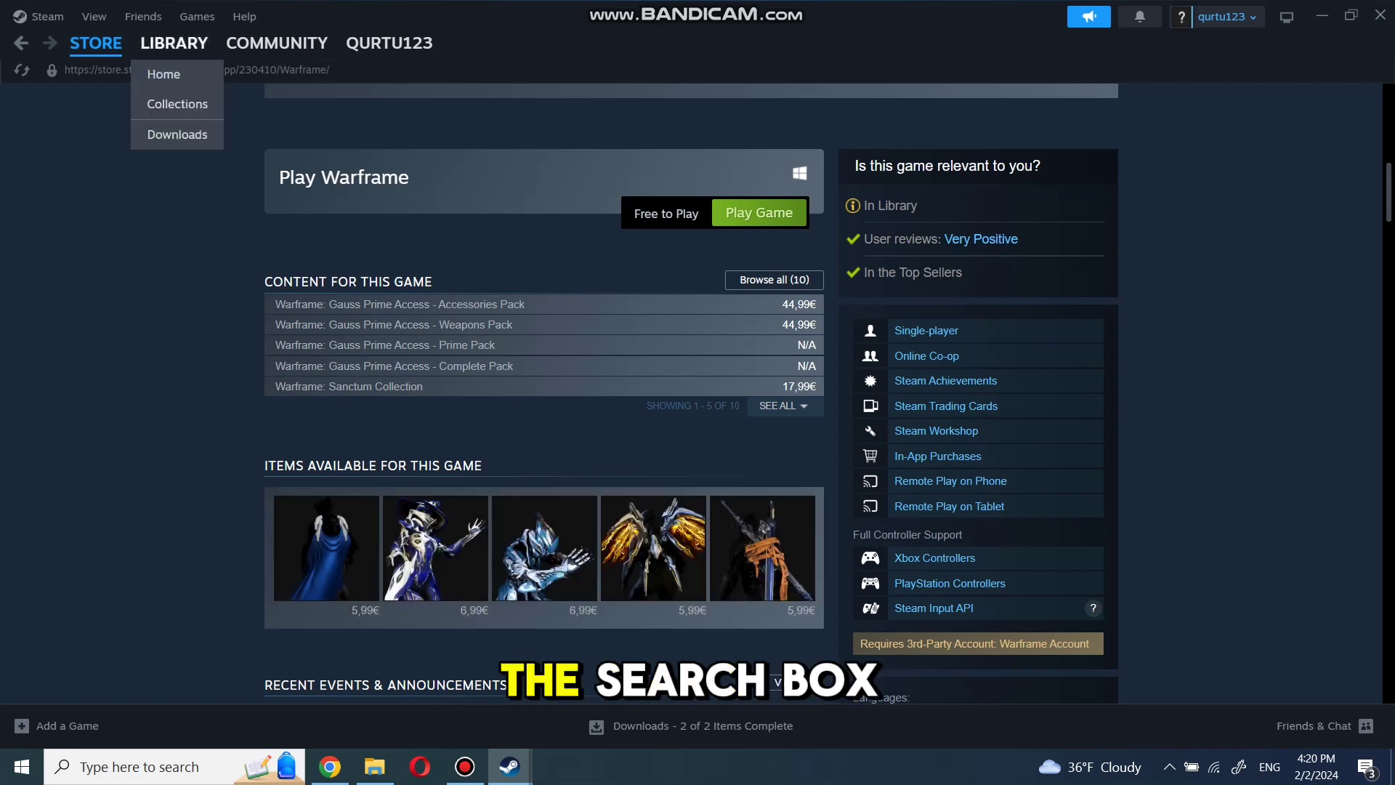
Step: Select Warframe in the Library, view and dismiss its install options, then show Counter-Strike 2's page
left_click(174, 44)
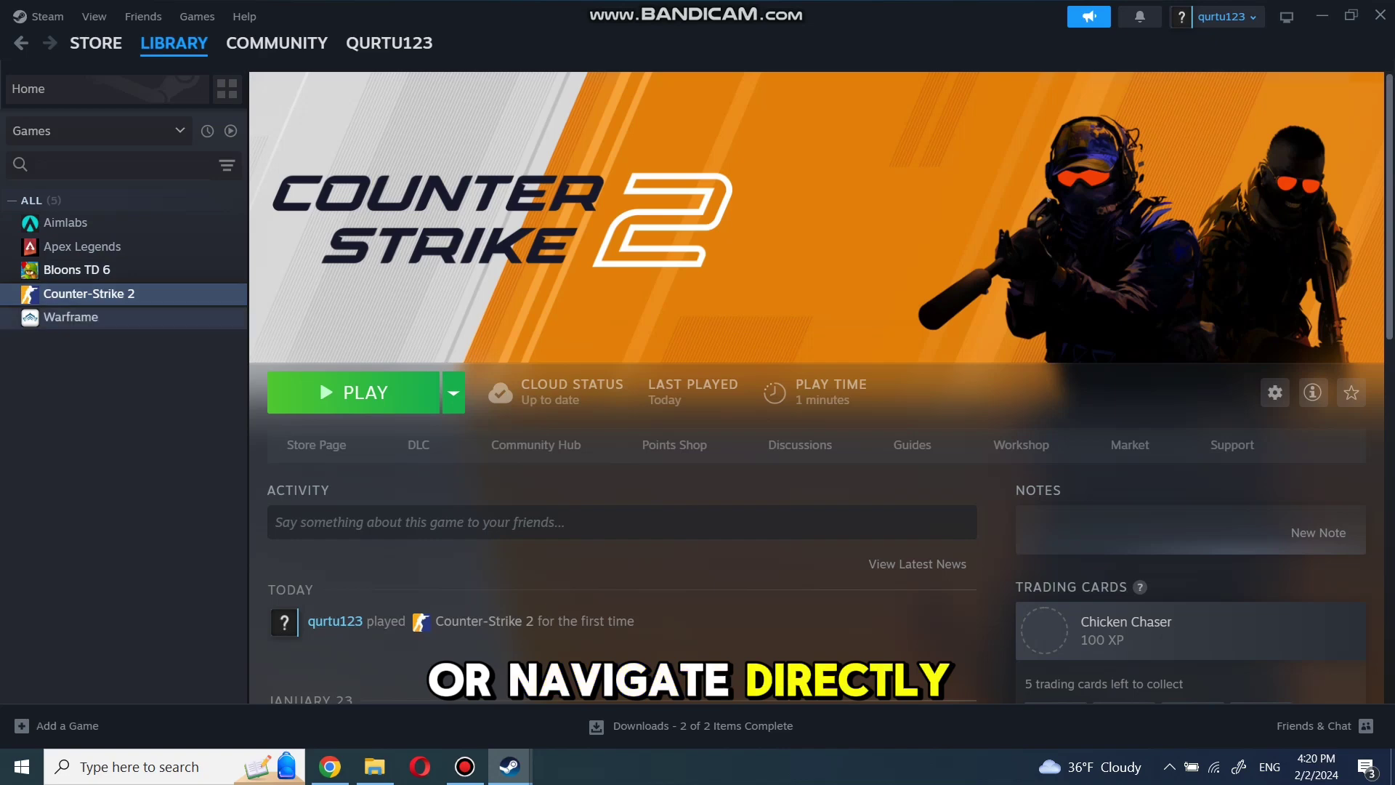
left_click(70, 317)
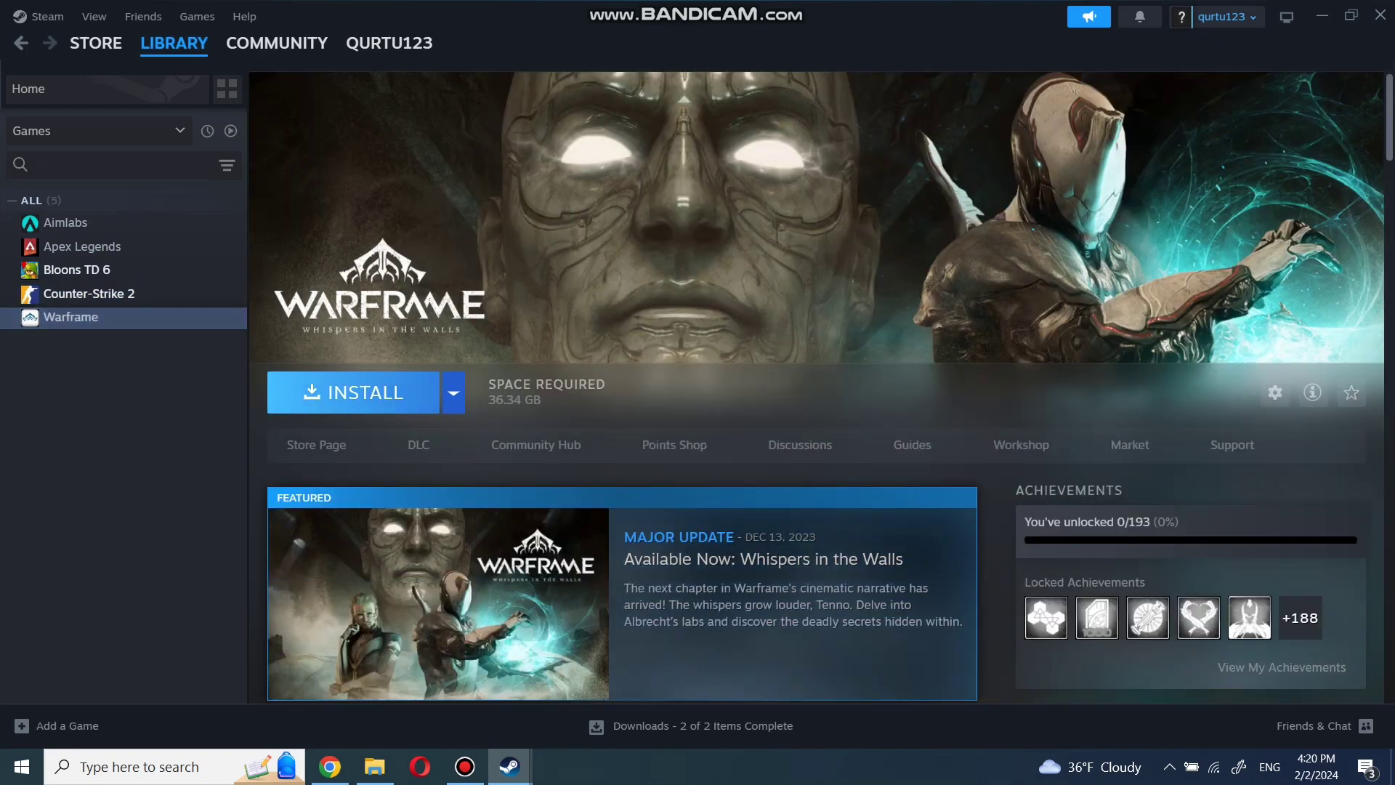
left_click(353, 393)
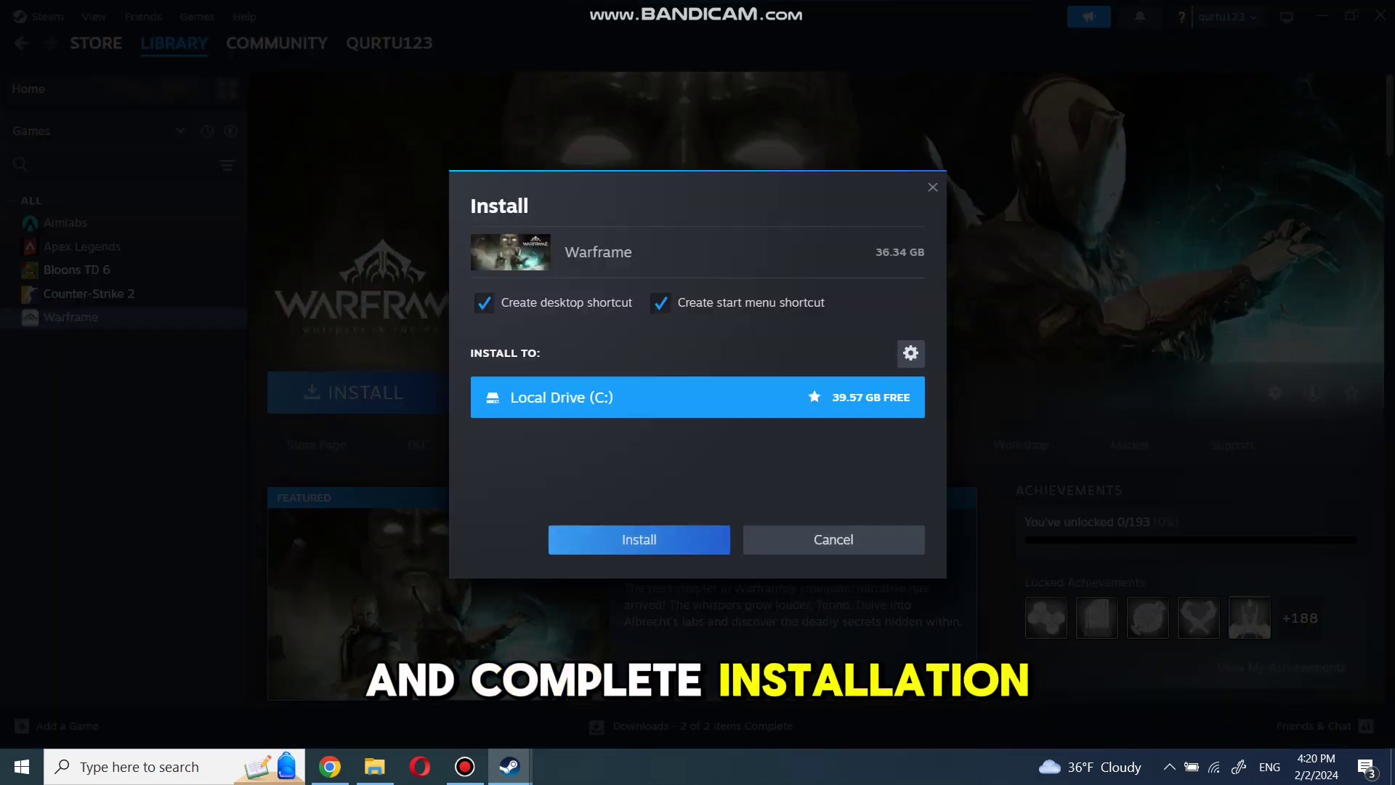
left_click(834, 540)
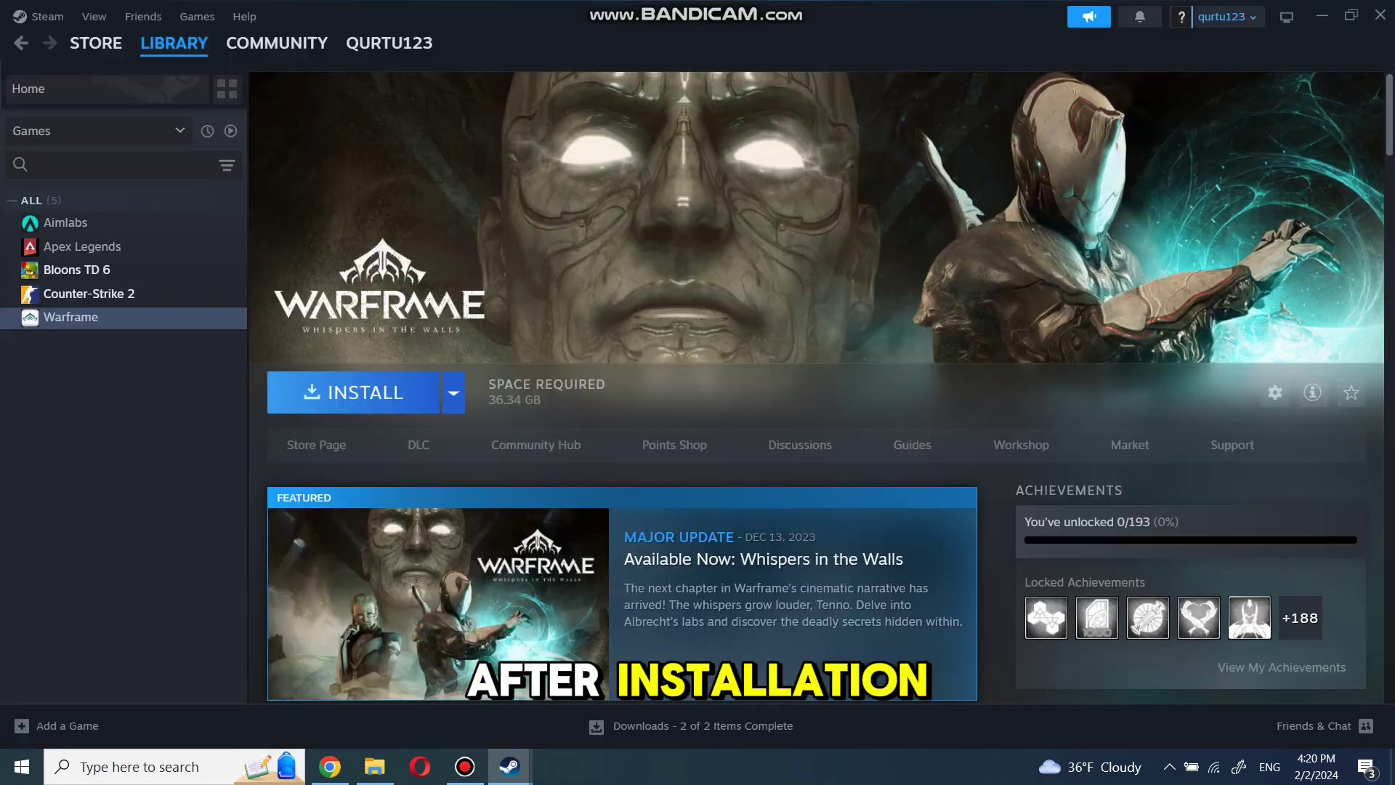
left_click(88, 294)
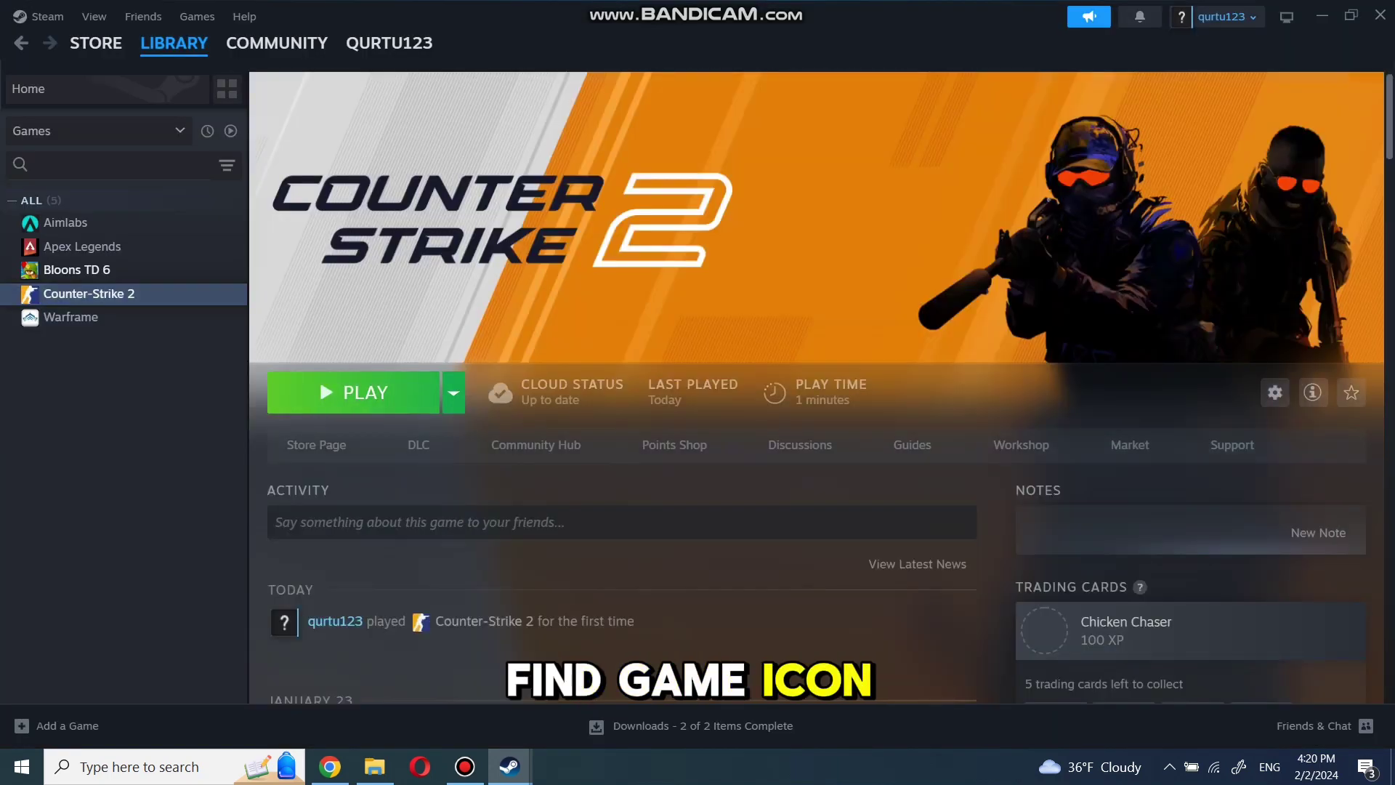